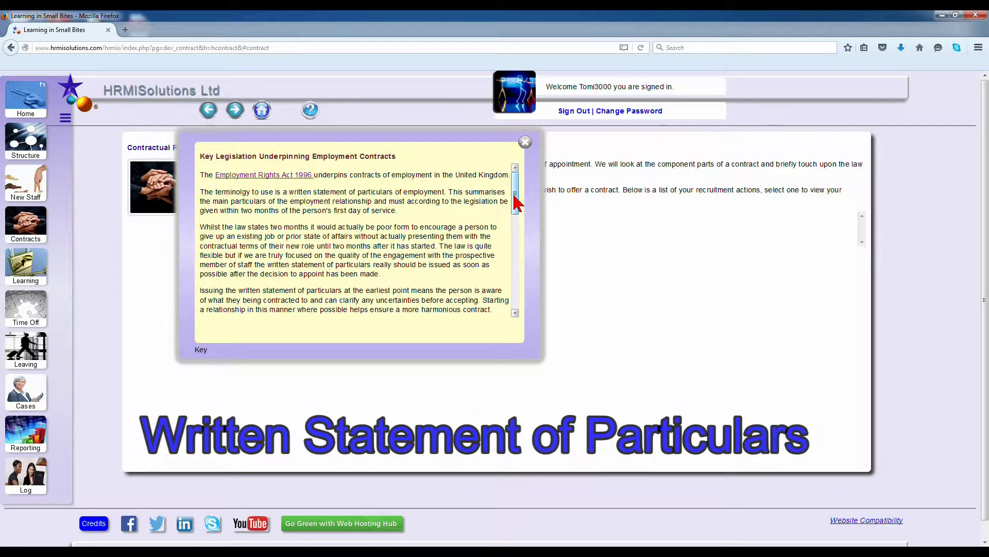
- Read through the key aspects of a written statement of particulars in the employment contracts legislation notes
drag(517, 203, 517, 241)
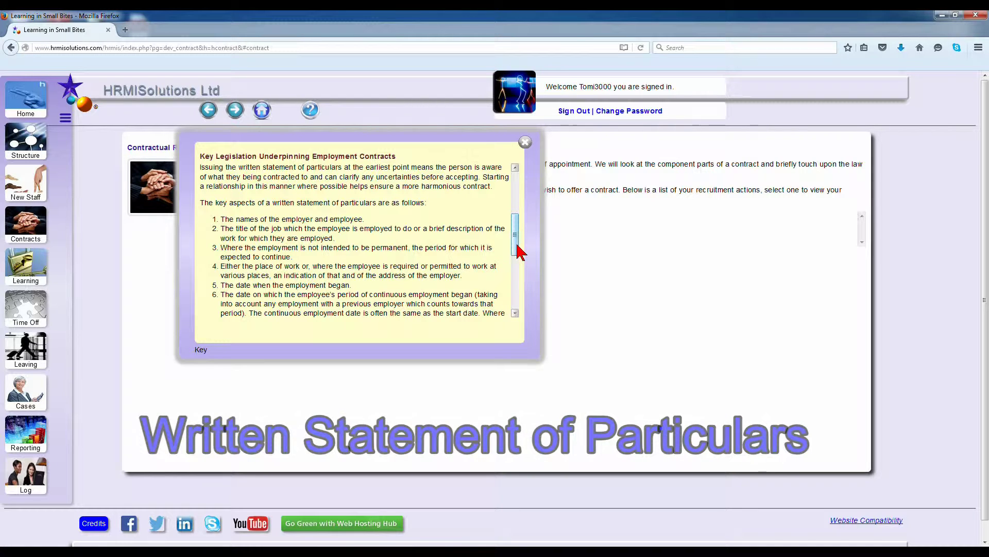
drag(518, 250, 520, 309)
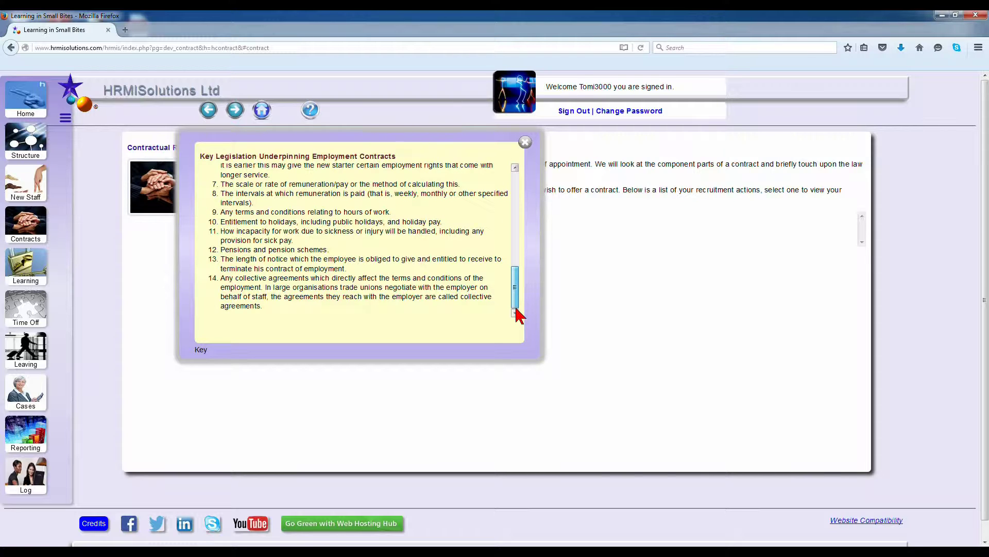
drag(516, 304, 515, 201)
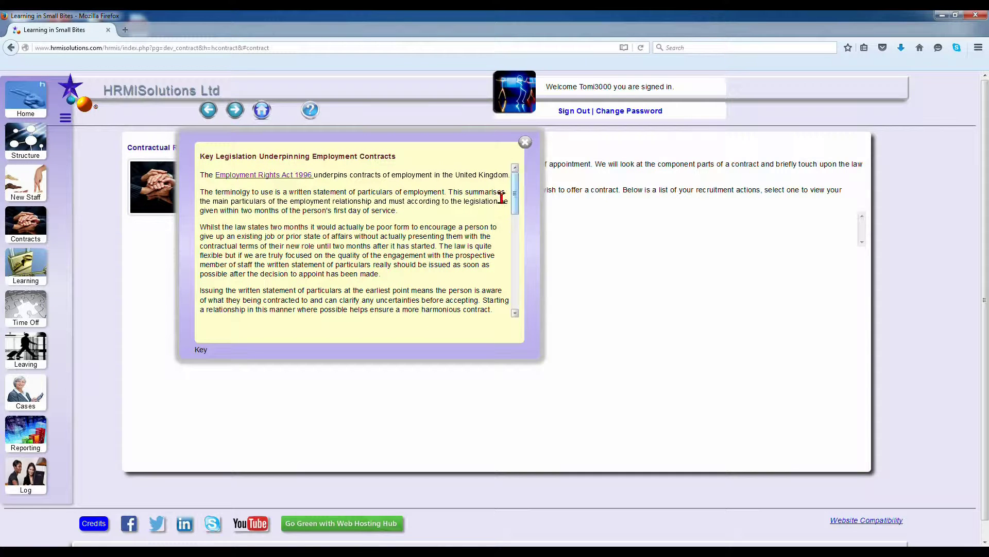
- Open the linked Employment Rights Act 1996, examine the section on initial employment particulars, and close the page
click(290, 178)
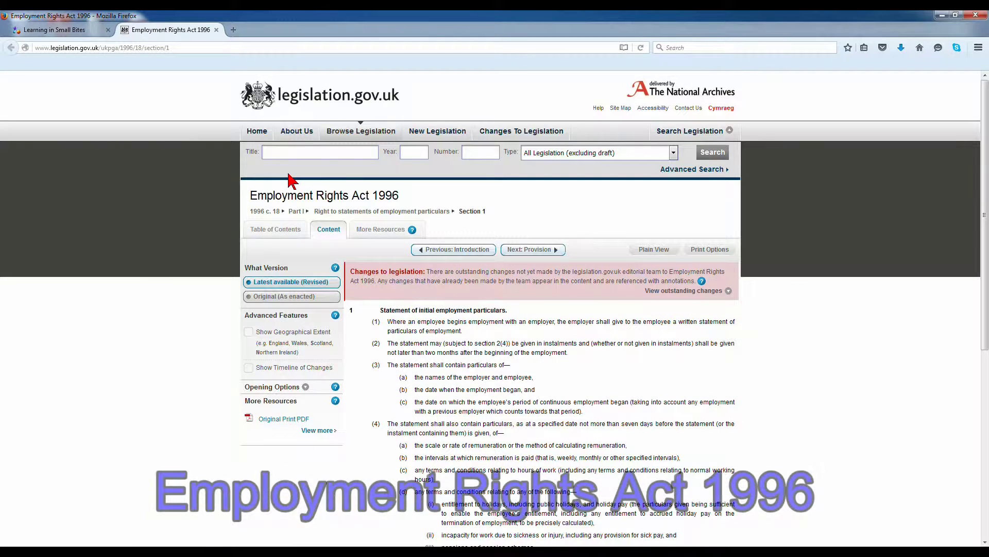
scroll(444, 340, down, 4)
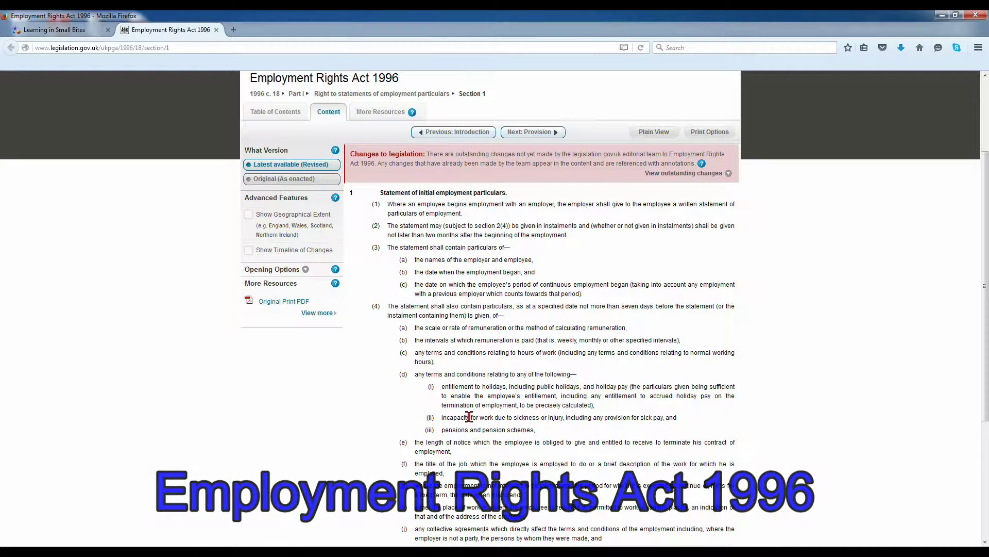
click(216, 29)
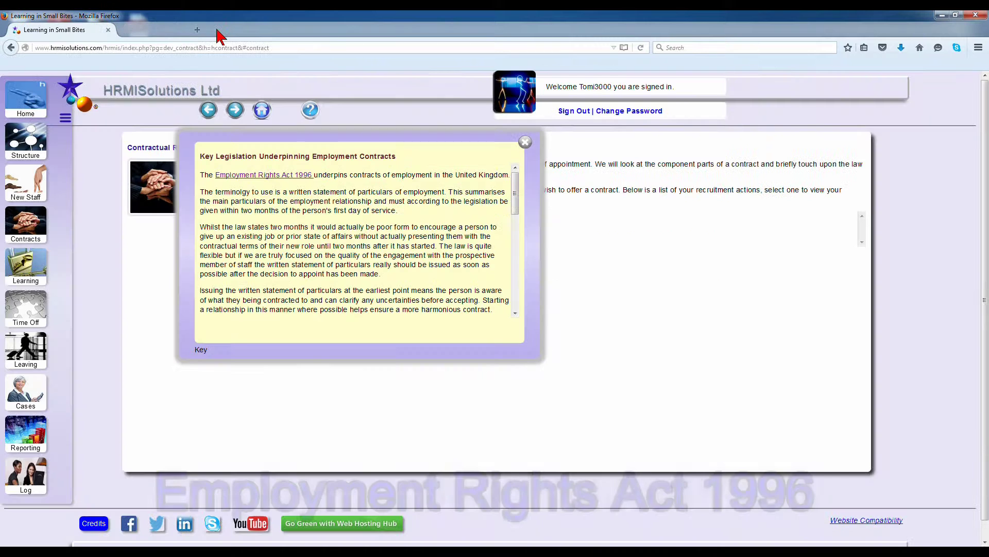
- Close the legislation notes and open the applicant list for the Shop Assistant job
click(525, 142)
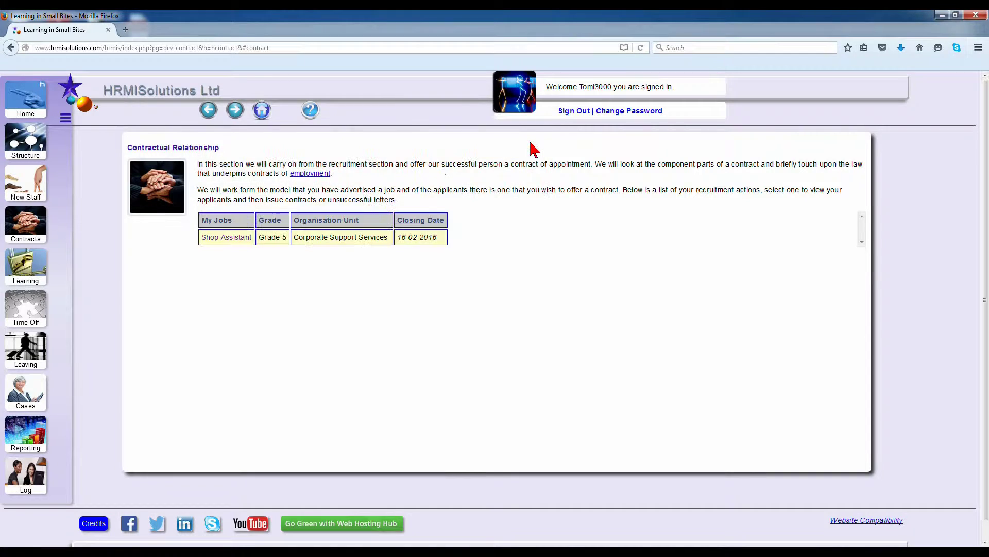
click(230, 247)
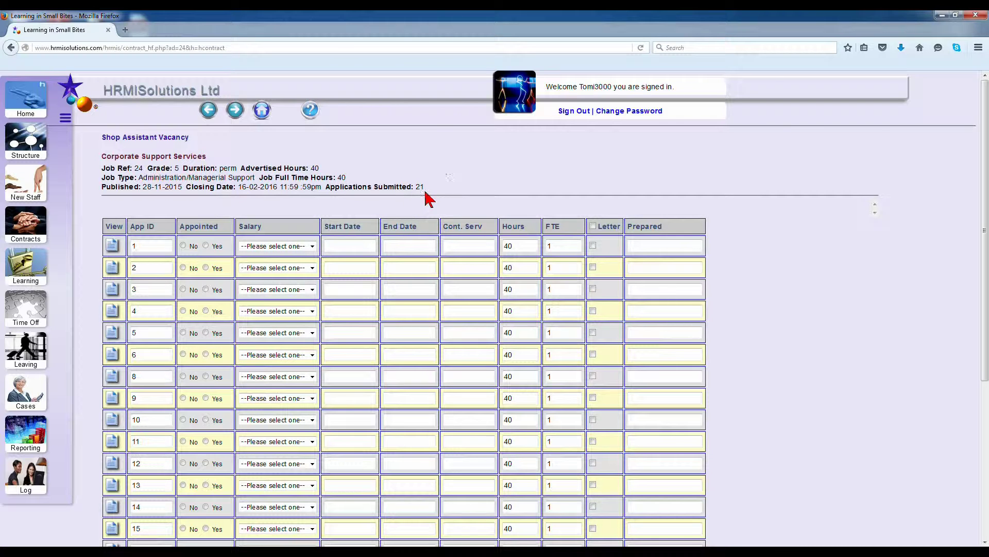
- View the application form of the last applicant in the list and close it
drag(984, 192, 986, 356)
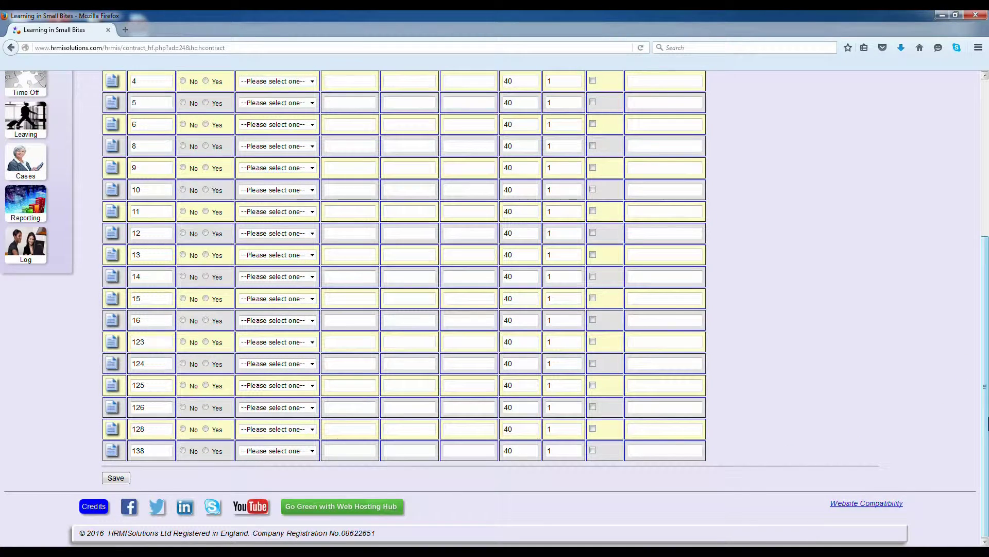
mouse_move(985, 426)
mouse_down()
mouse_move(974, 371)
mouse_move(972, 411)
mouse_up()
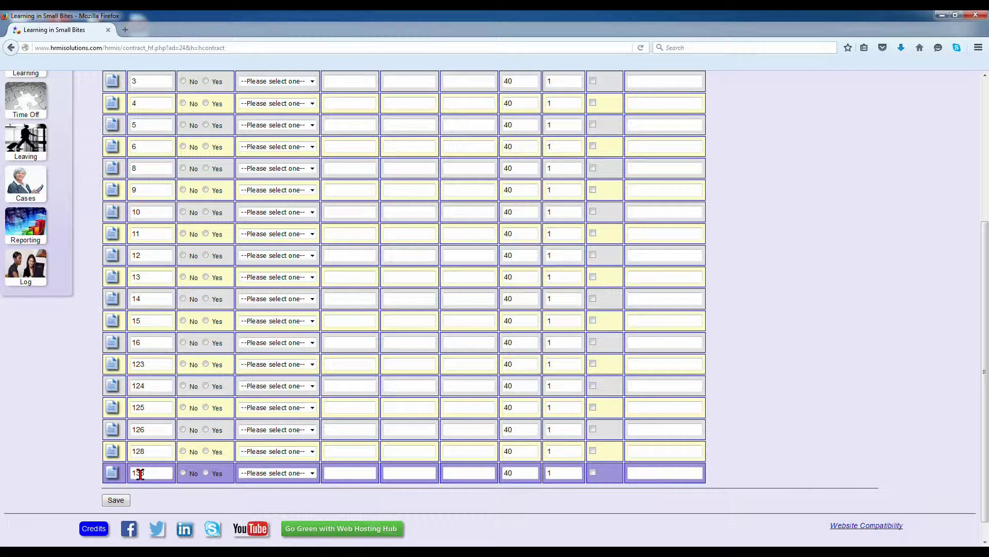
click(113, 473)
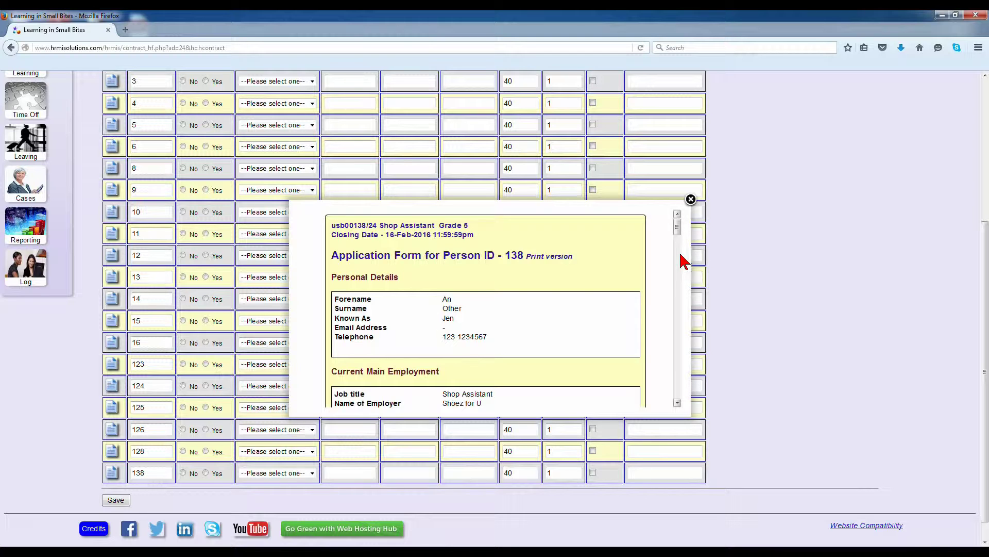
mouse_move(678, 229)
mouse_down()
mouse_move(685, 394)
mouse_move(685, 227)
mouse_up()
click(692, 201)
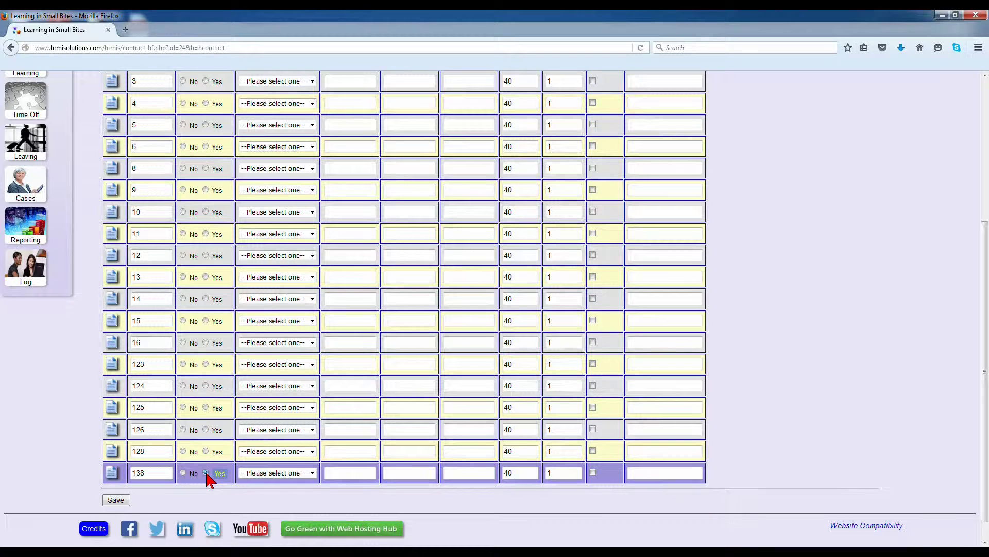
- Mark the last applicant as appointed with a salary of 21171 and a start date of 01-03-2016
click(313, 473)
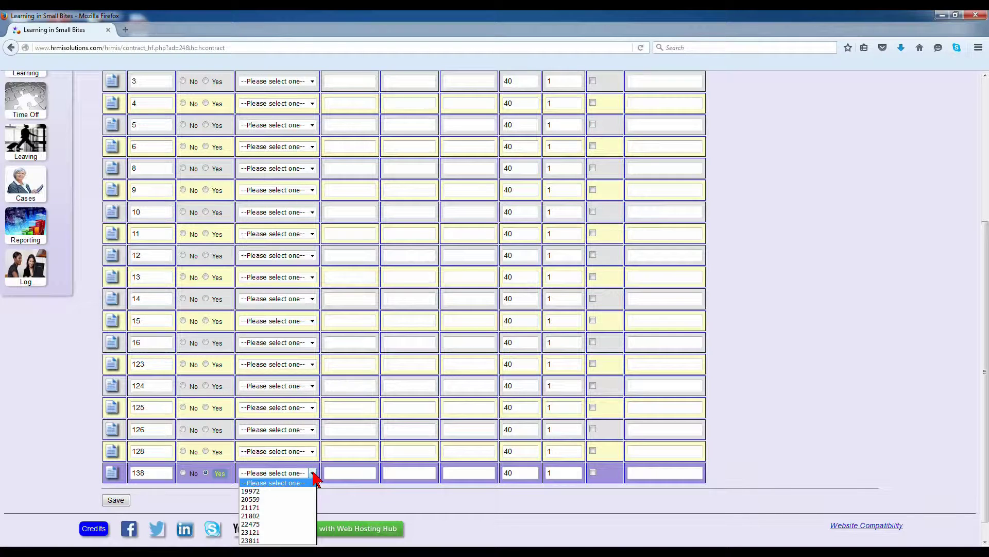
click(253, 507)
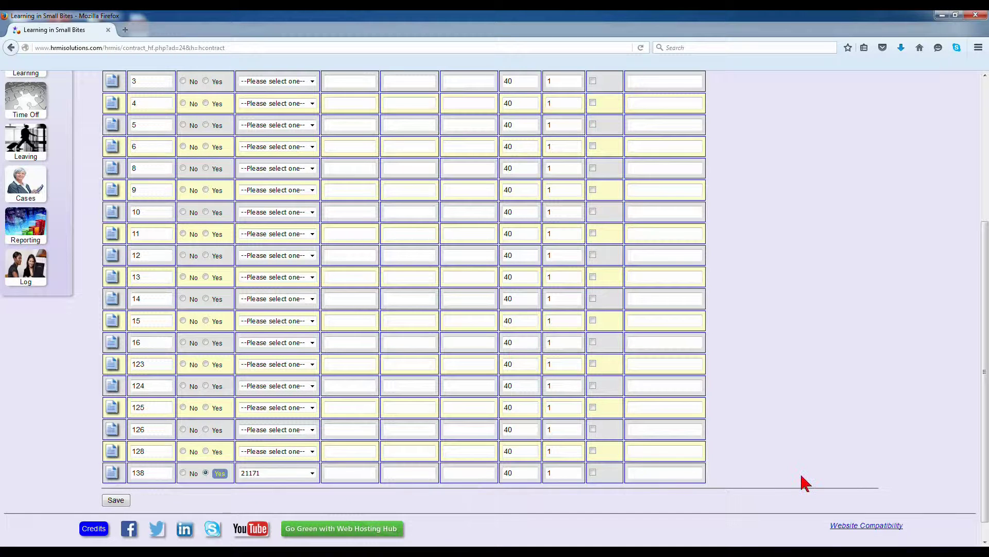
drag(982, 498, 983, 410)
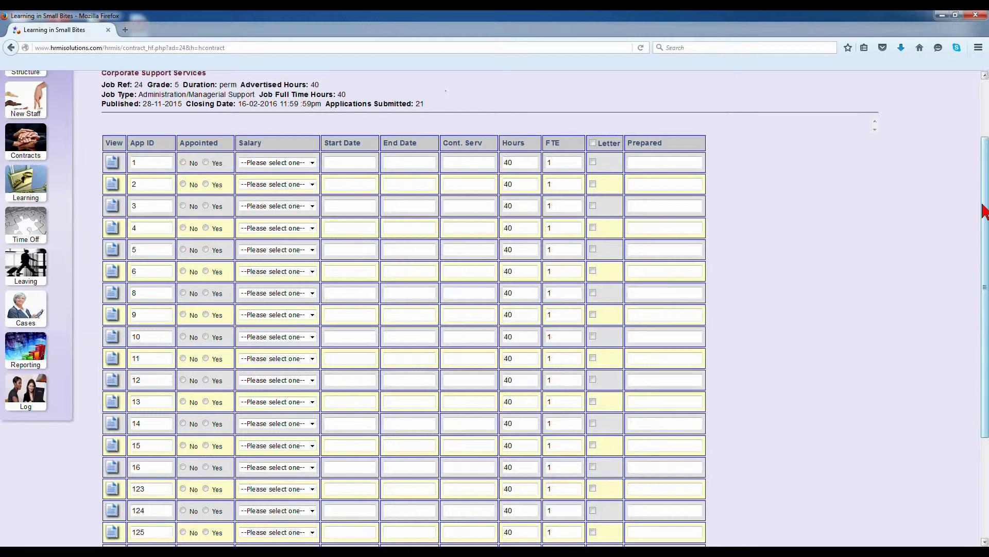
drag(986, 217, 985, 309)
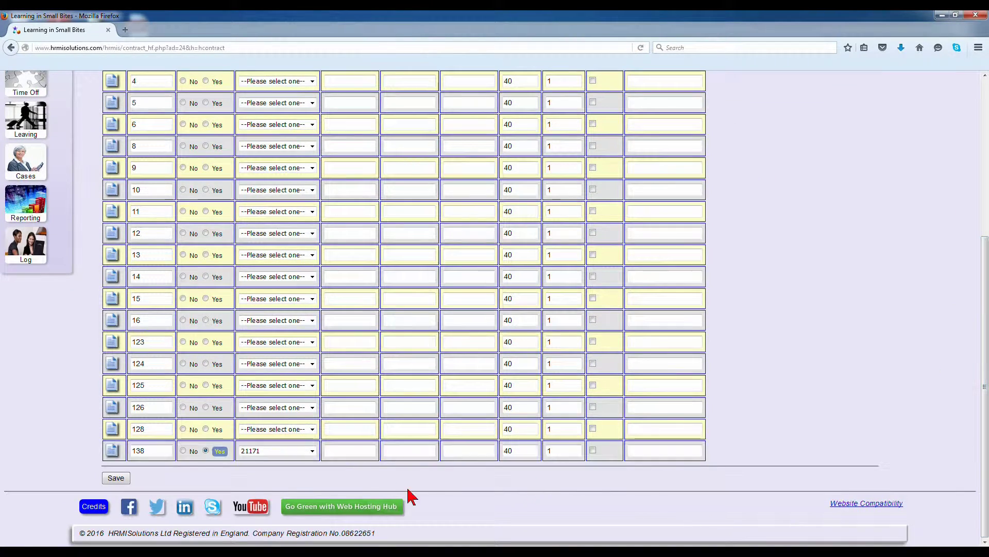
click(356, 457)
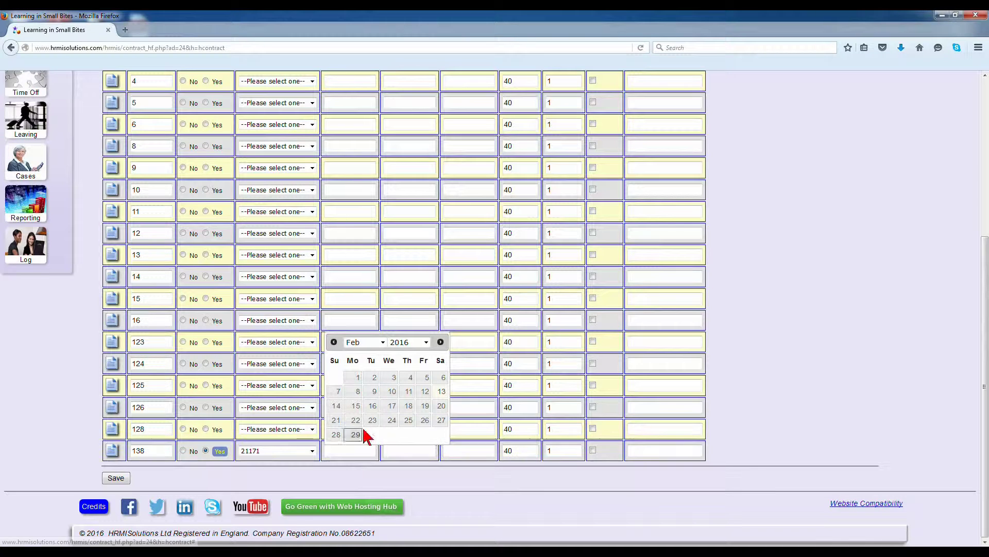
click(383, 343)
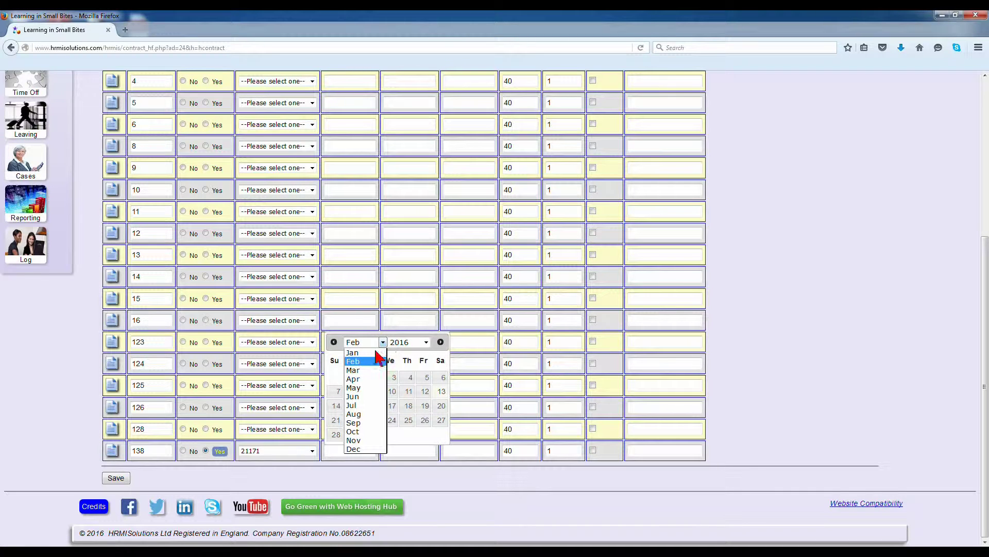
click(366, 370)
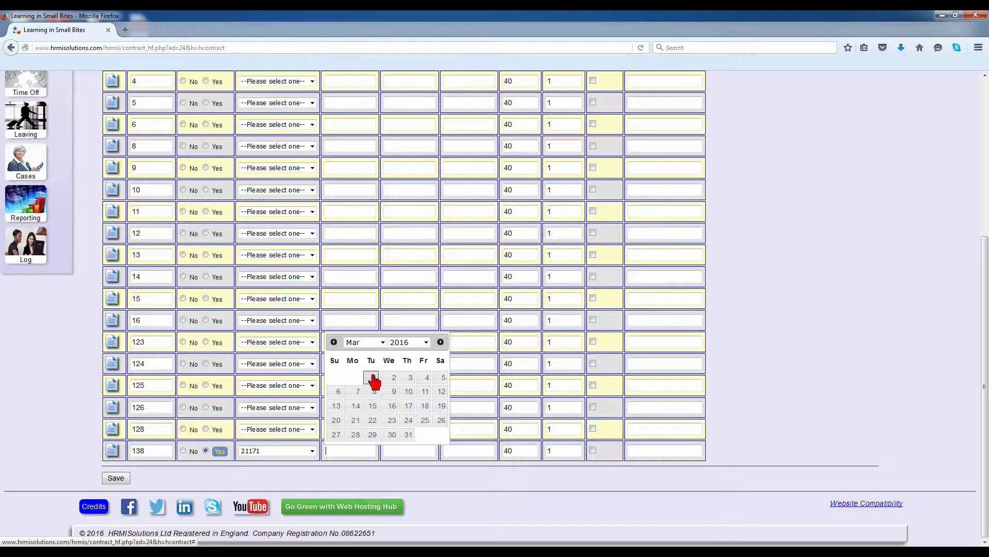
click(371, 378)
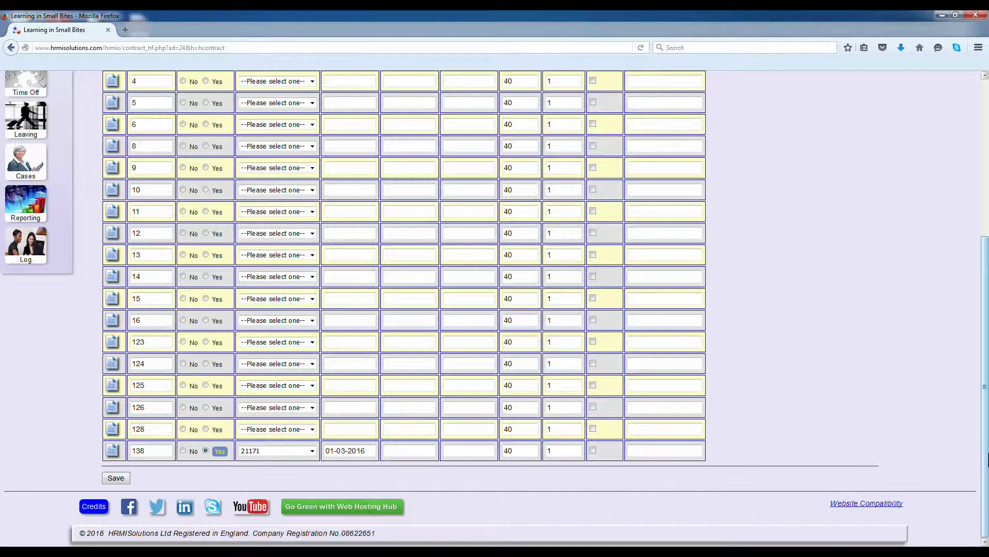
- Check over the applicant list and save the appointment decisions for the Shop Assistant vacancy
scroll(974, 457, up, 3)
scroll(987, 386, up, 2)
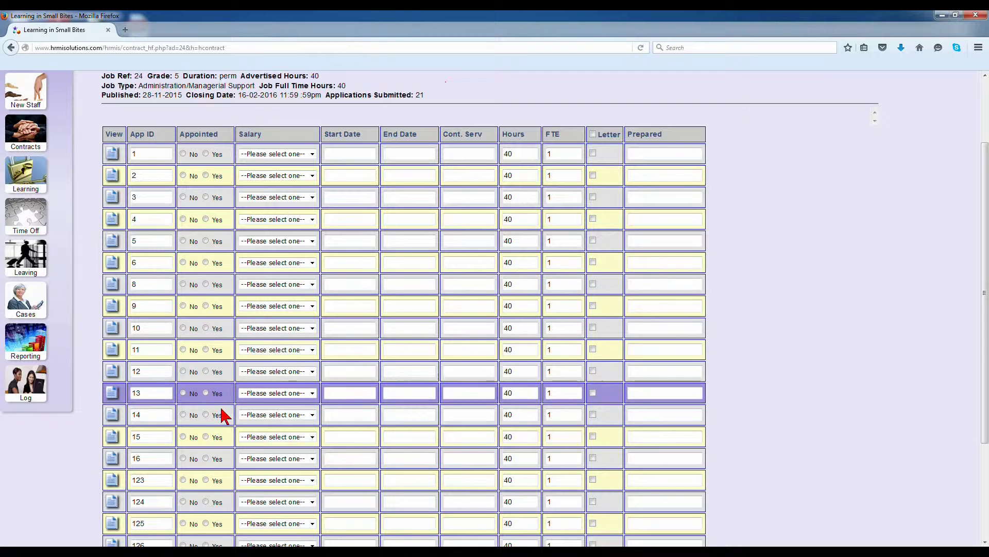
scroll(983, 387, down, 4)
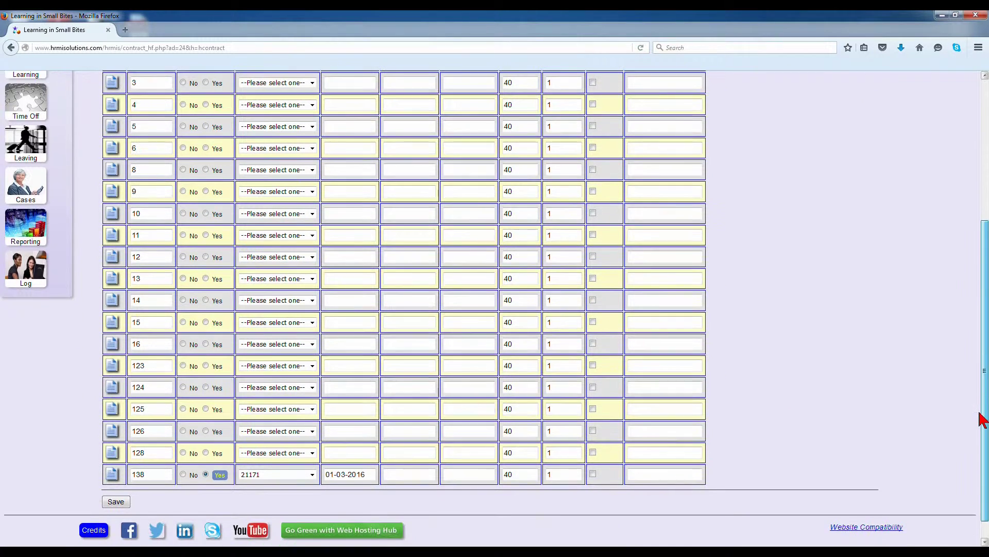
click(114, 503)
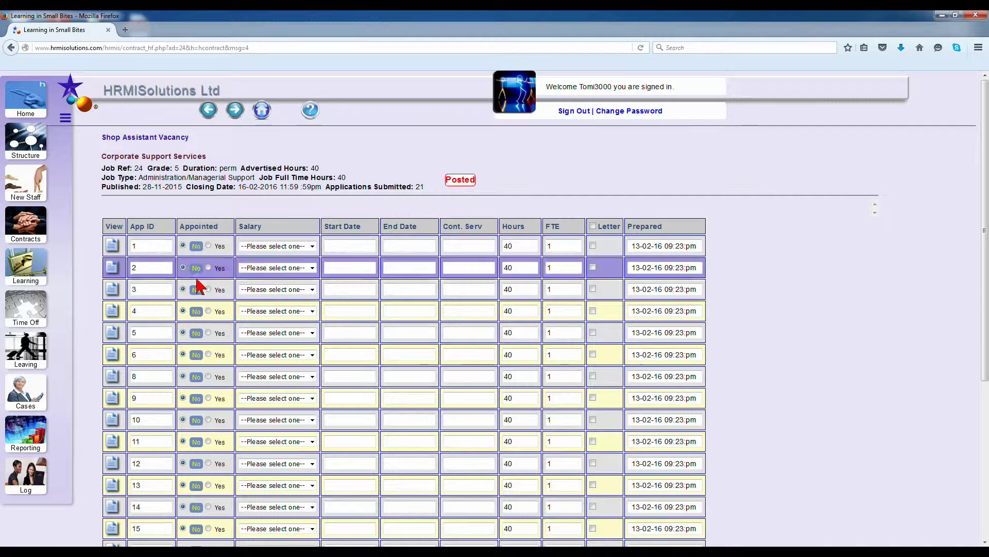
- Select the Letter option for all applicants and save to produce their letters
scroll(199, 456, down, 5)
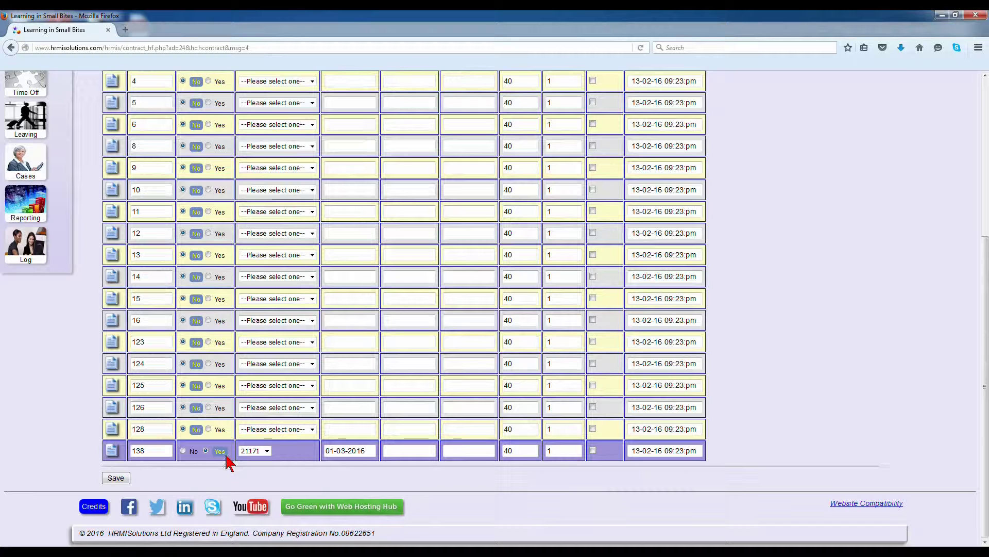
scroll(598, 397, up, 3)
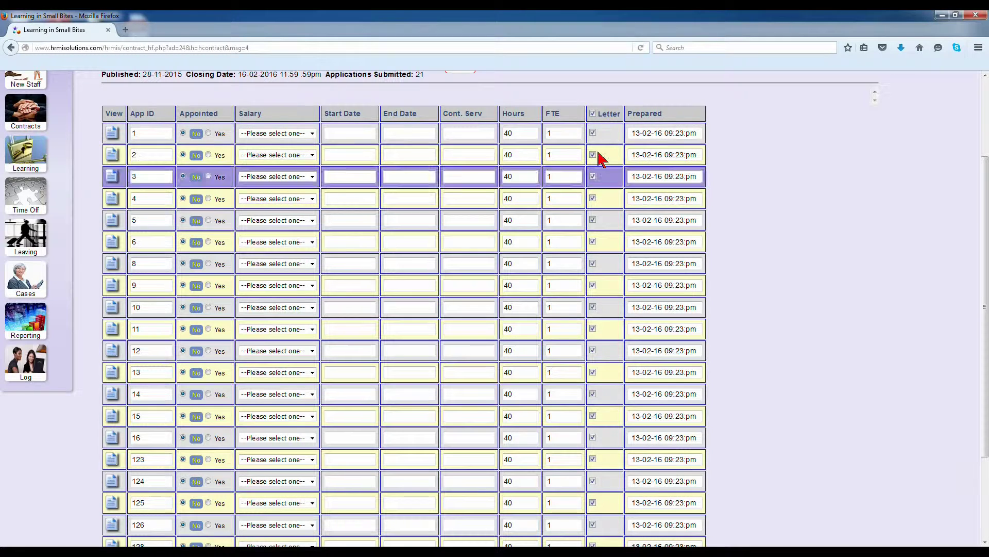
scroll(587, 196, down, 3)
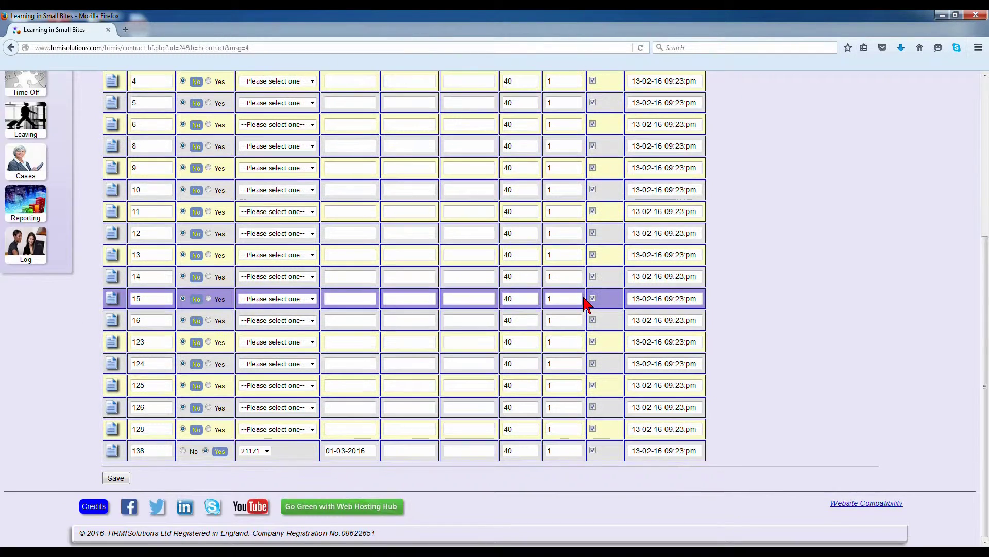
click(113, 479)
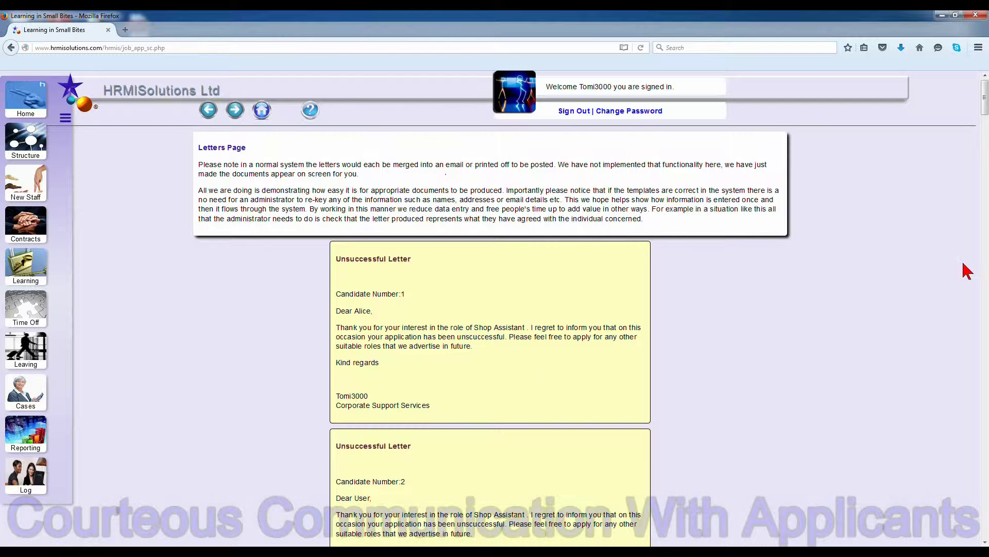
- Examine the unsuccessful letters and the appointed applicant's Statement of Main Terms and Conditions of Employment
drag(985, 105, 975, 204)
drag(975, 211, 983, 400)
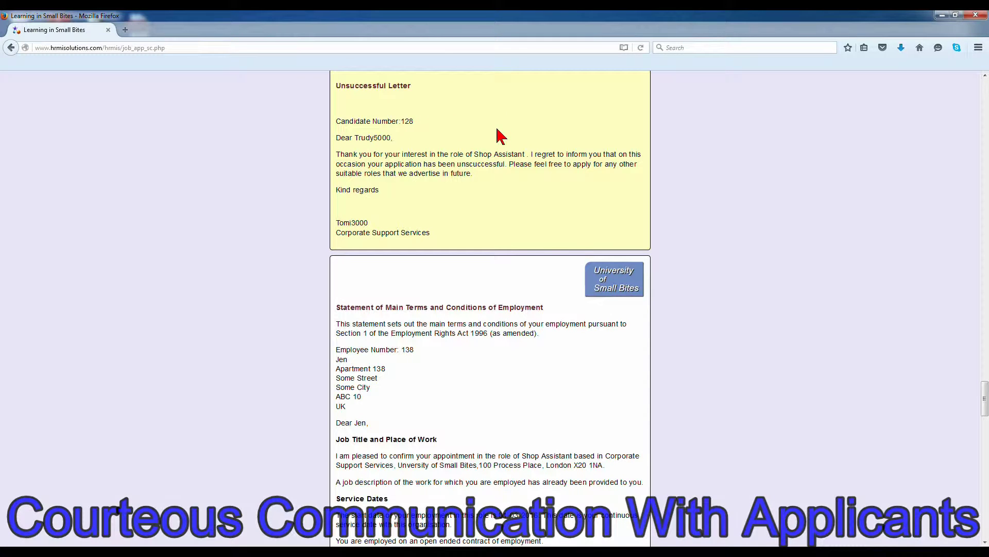
scroll(499, 136, down, 5)
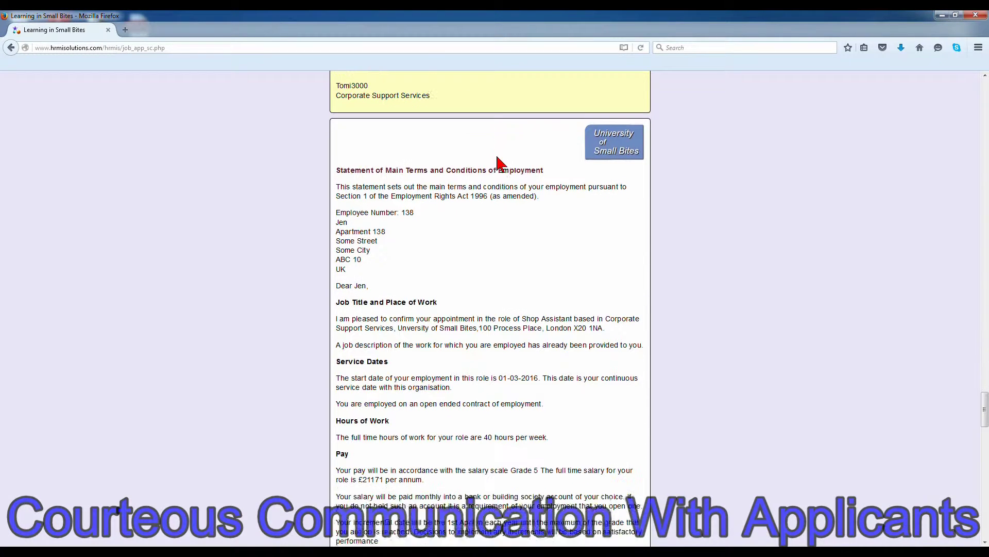
scroll(469, 248, down, 3)
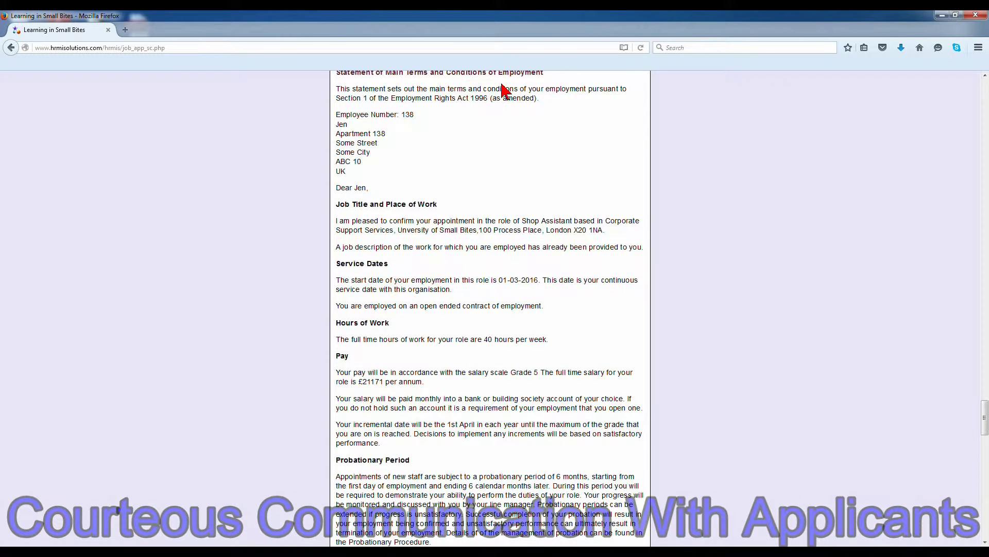
scroll(503, 88, up, 2)
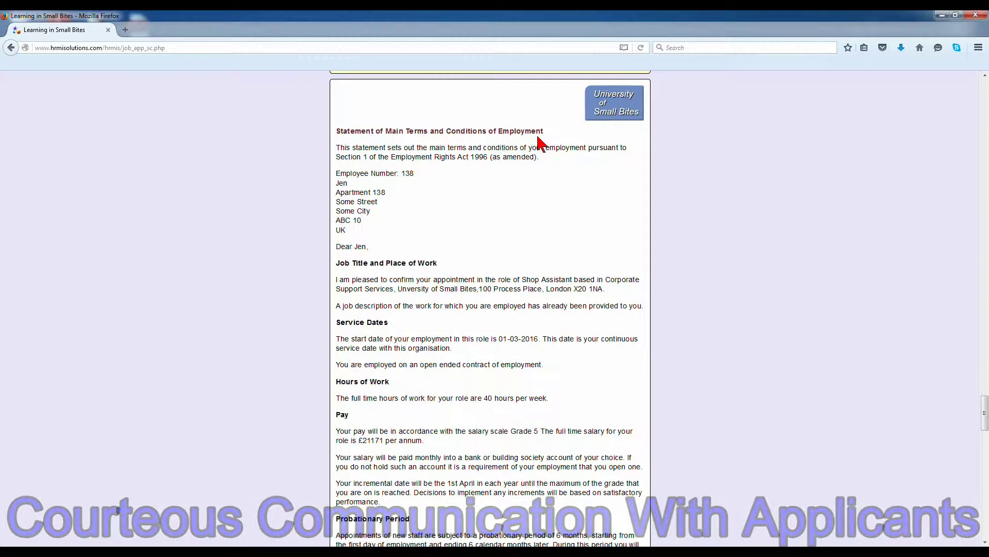
scroll(538, 169, down, 2)
scroll(539, 170, up, 4)
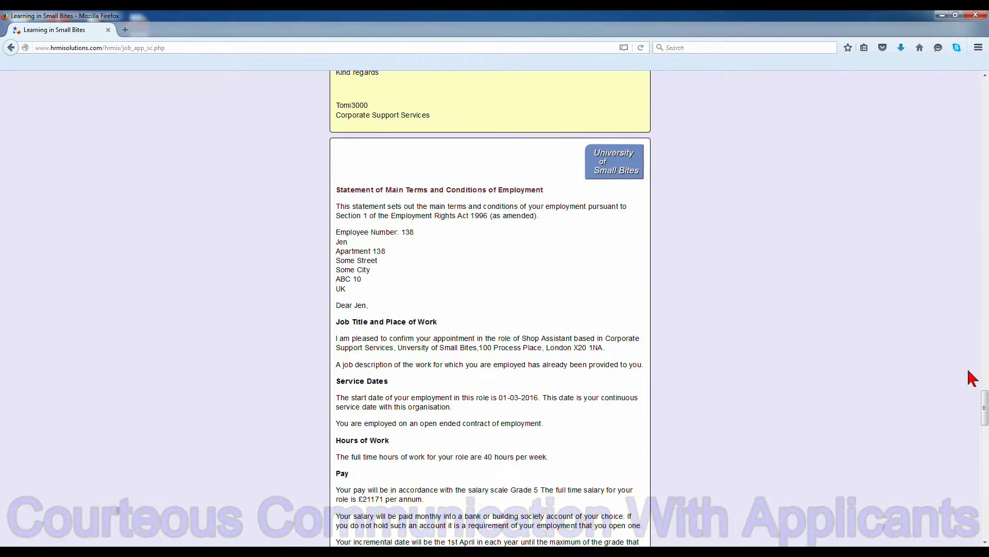
drag(984, 408, 983, 89)
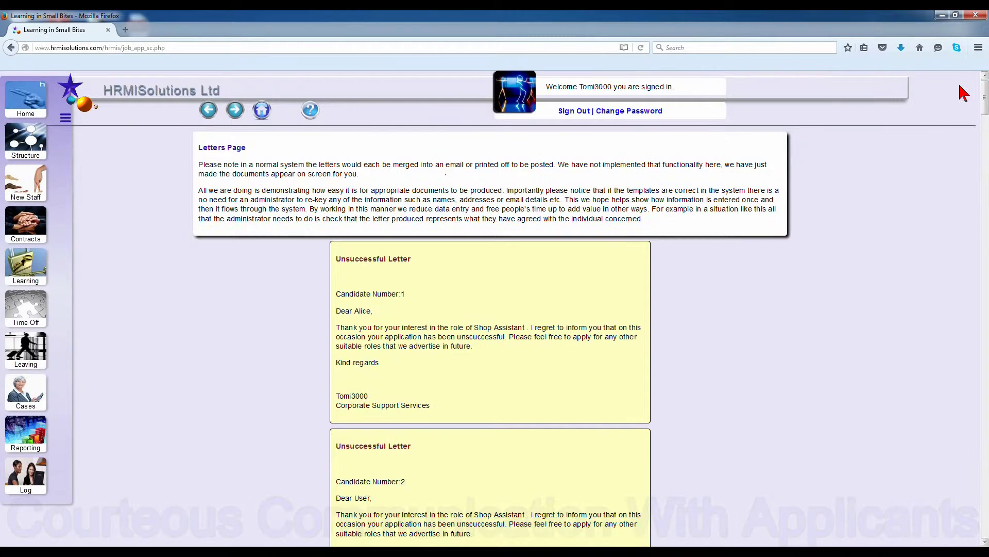
- Return to the applicant list, select the Letter option for only the appointed applicant, and save
click(212, 113)
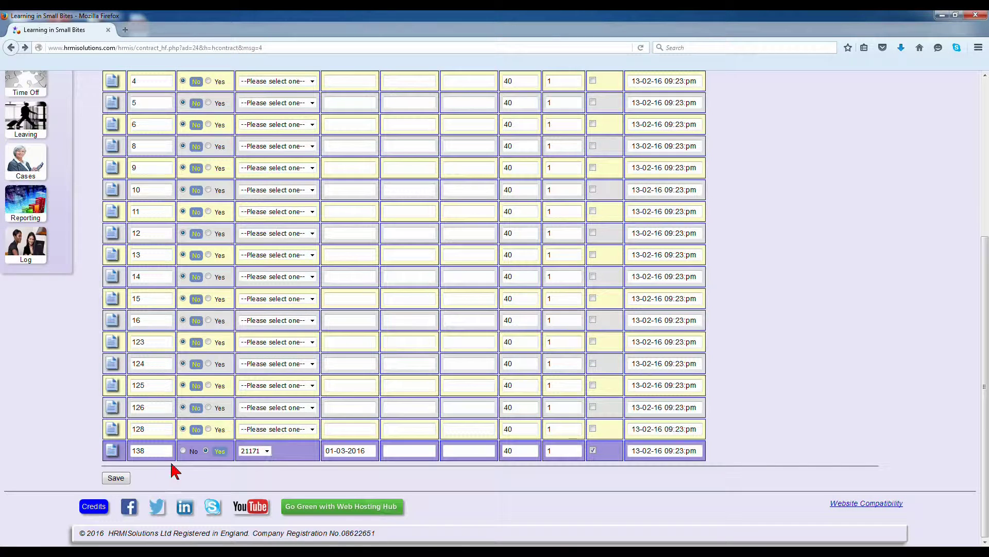
click(116, 478)
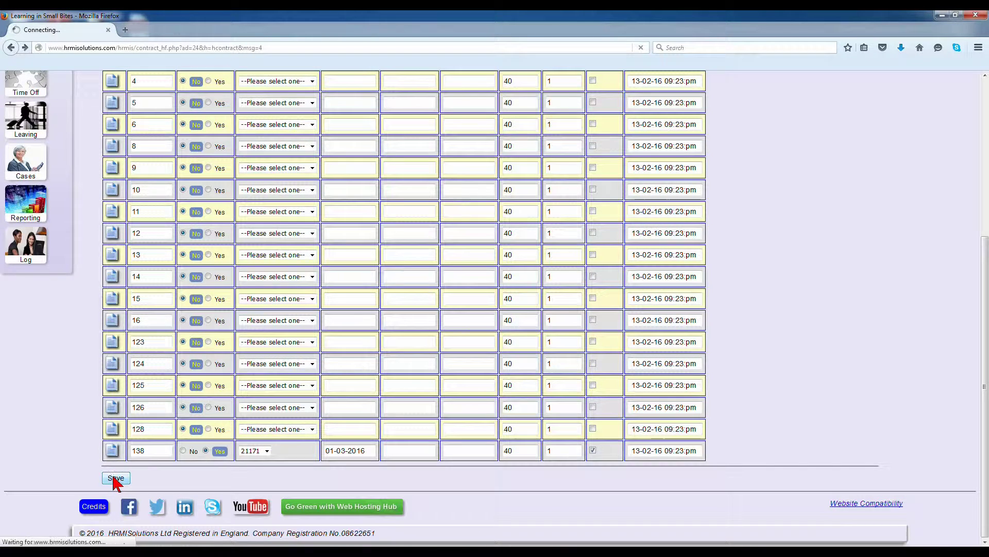
- Examine the appointed applicant's Statement of Main Terms and Conditions of Employment, from service dates through to the signatory and Acceptance sections
scroll(699, 306, down, 4)
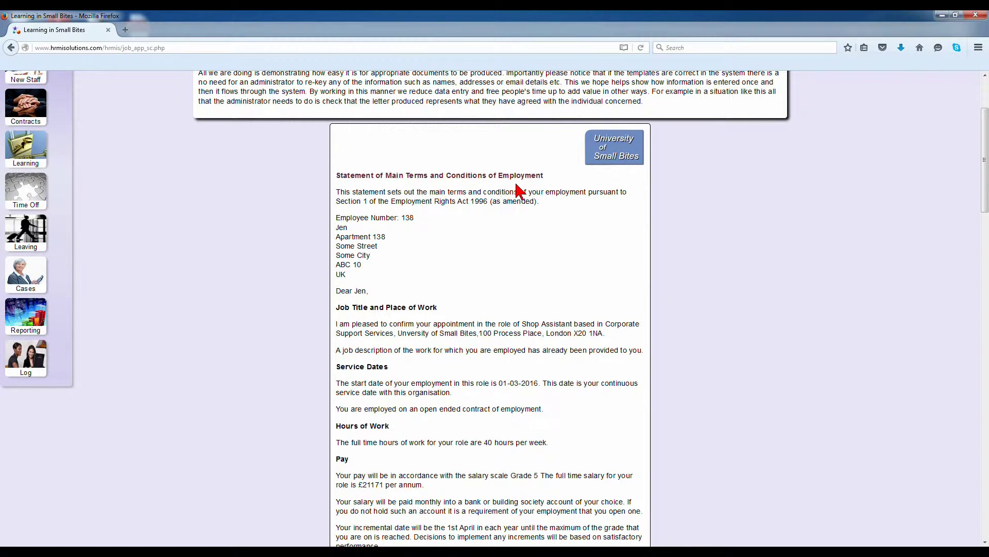
scroll(482, 248, down, 2)
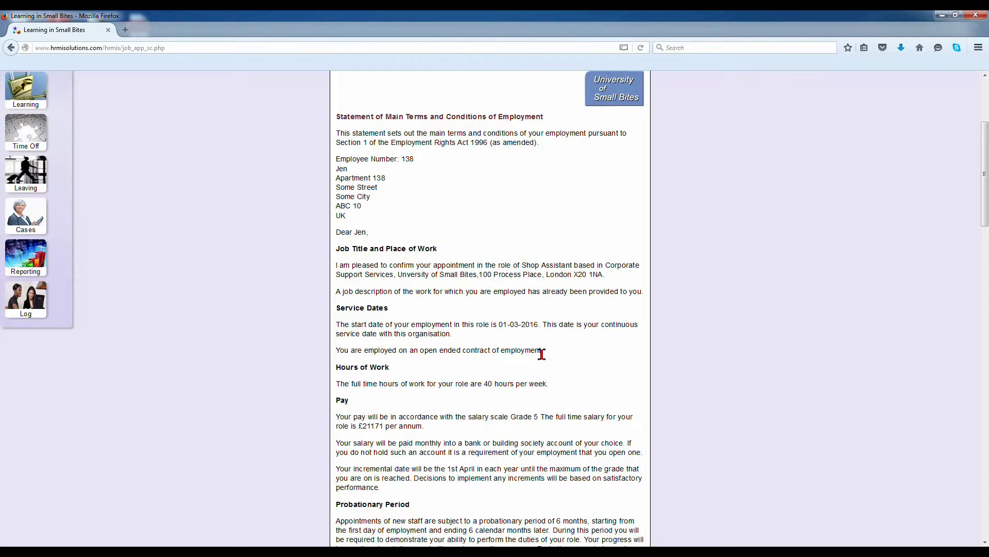
scroll(541, 355, down, 2)
scroll(544, 359, down, 2)
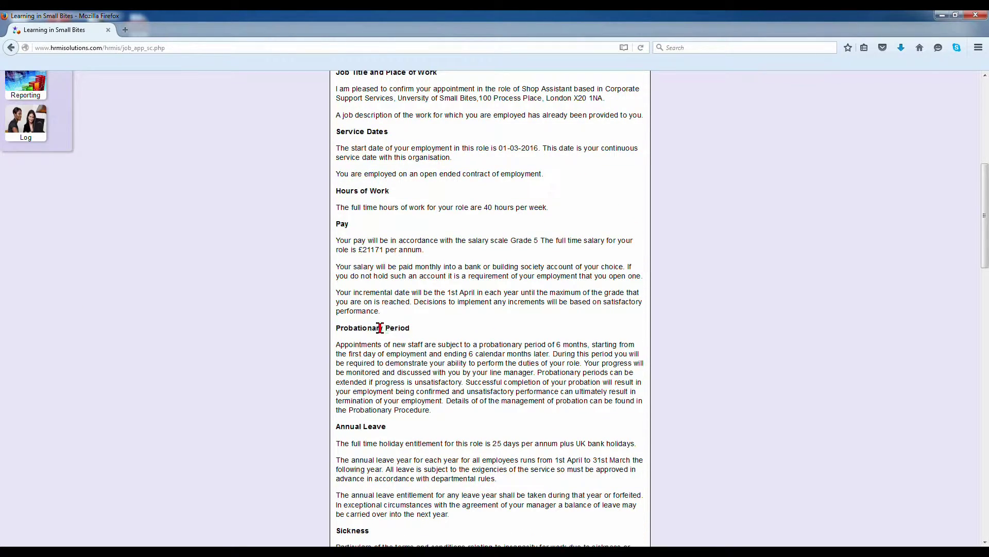
scroll(380, 328, down, 3)
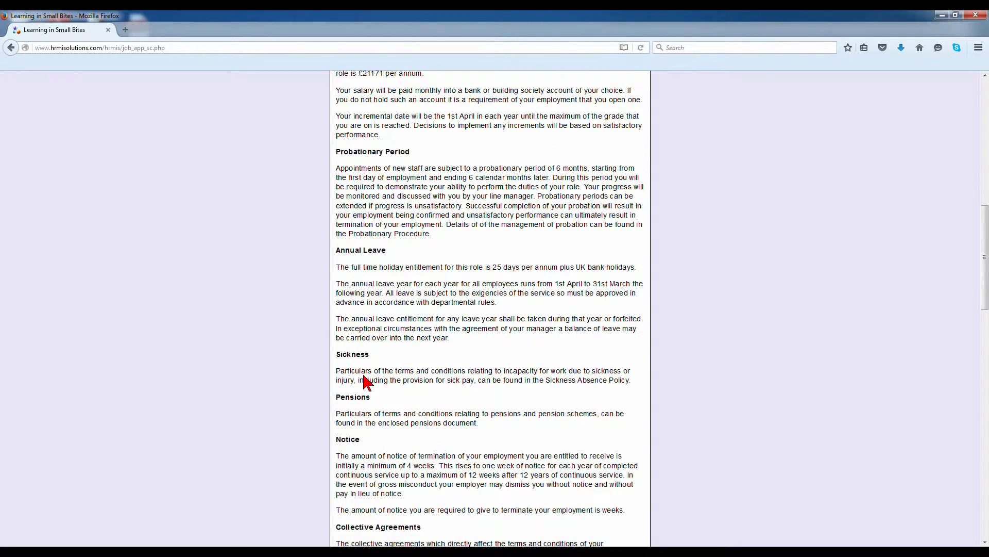
scroll(363, 382, down, 6)
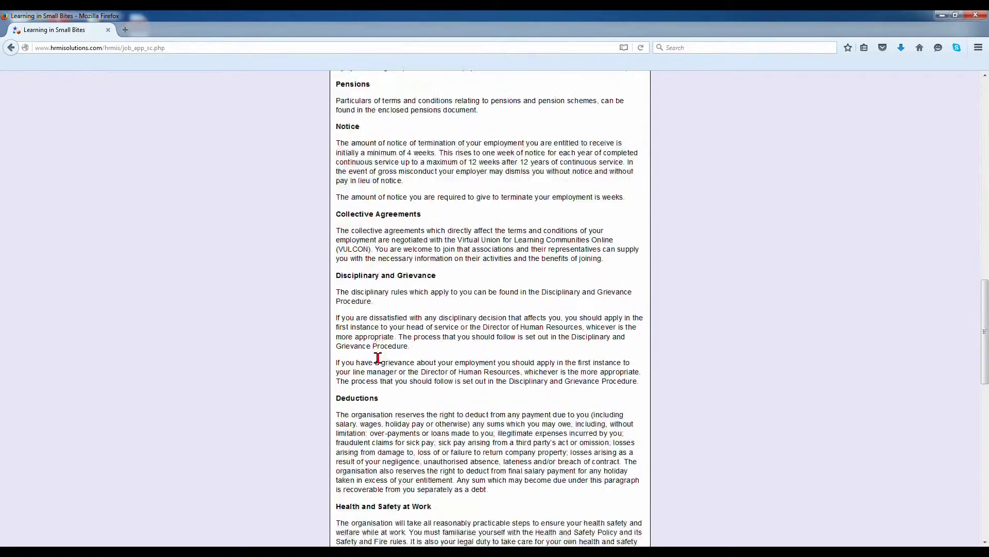
scroll(379, 361, down, 9)
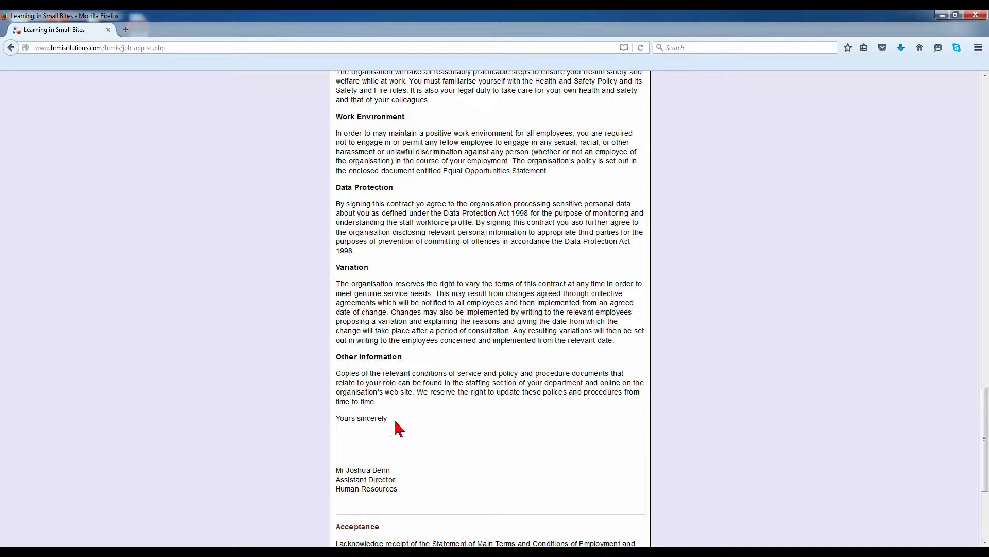
scroll(474, 361, down, 3)
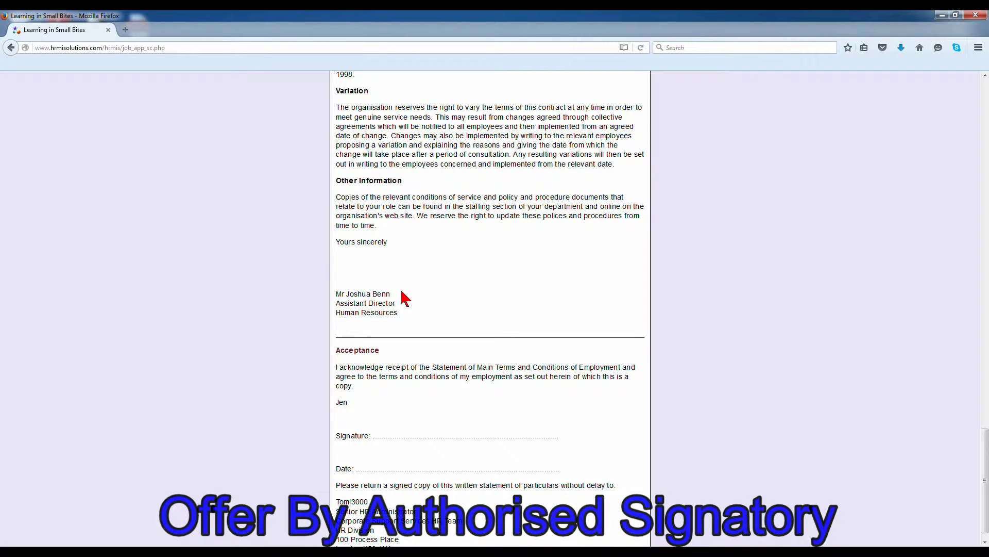
scroll(405, 298, down, 1)
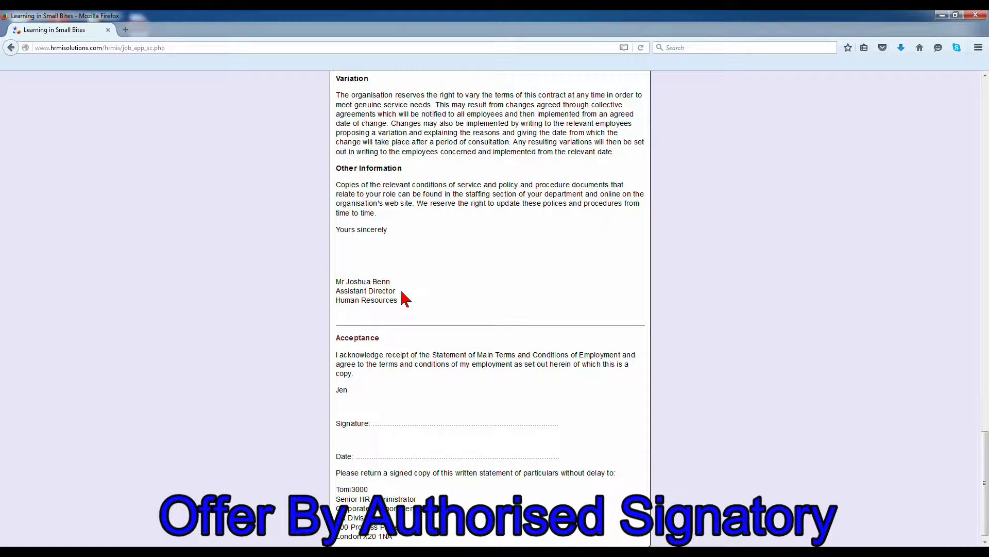
scroll(404, 298, down, 1)
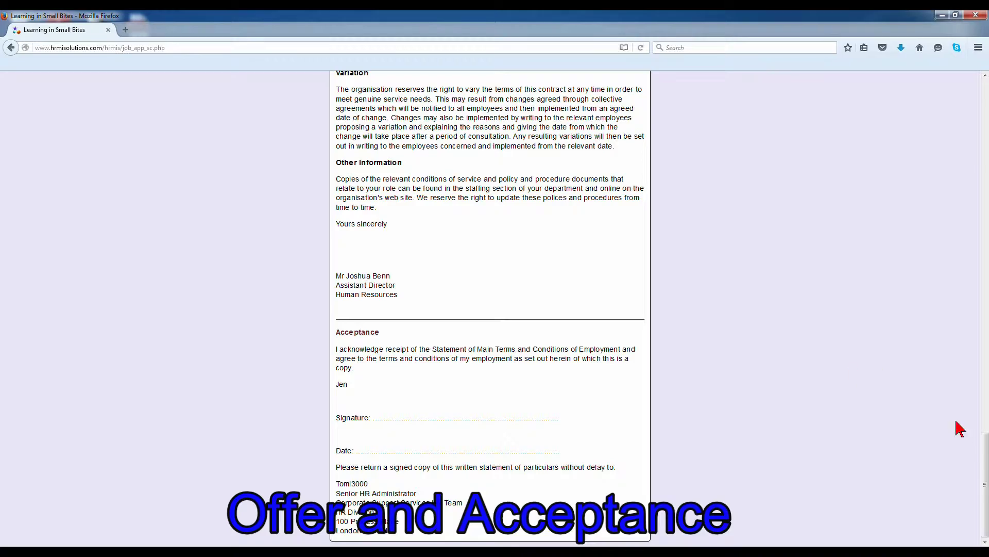
drag(987, 456, 986, 107)
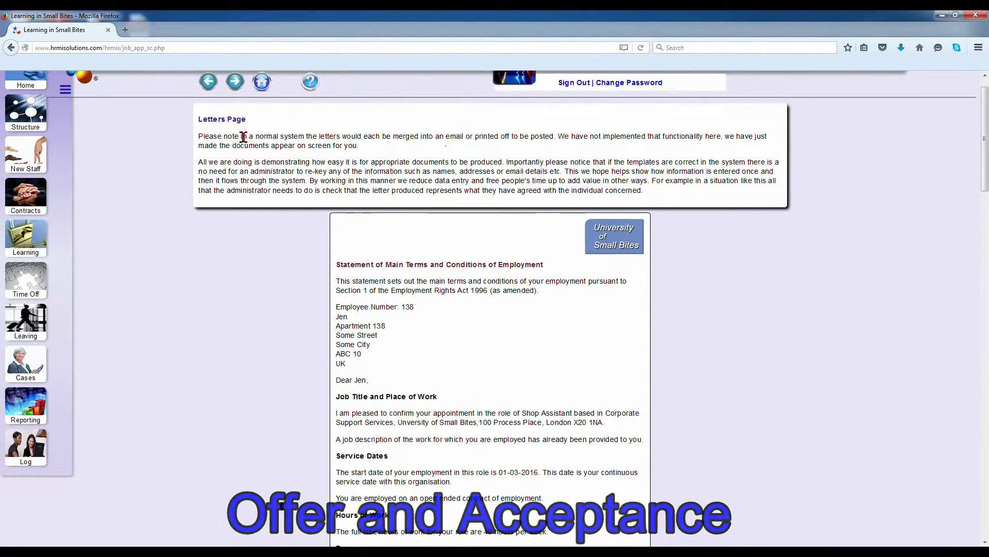
- Return to the applicant list and set the appointed applicant's contract end date to 31-08-2016
click(211, 85)
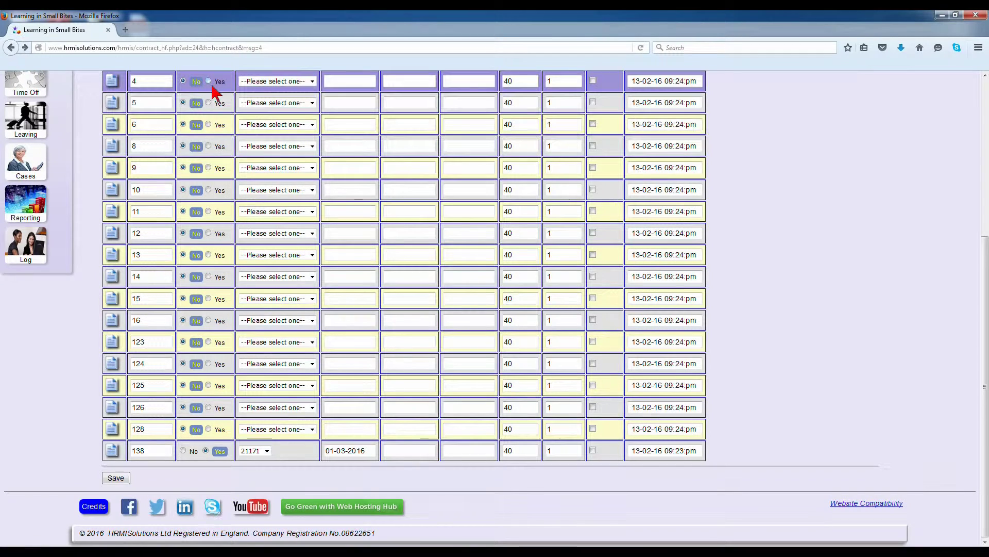
scroll(421, 341, up, 4)
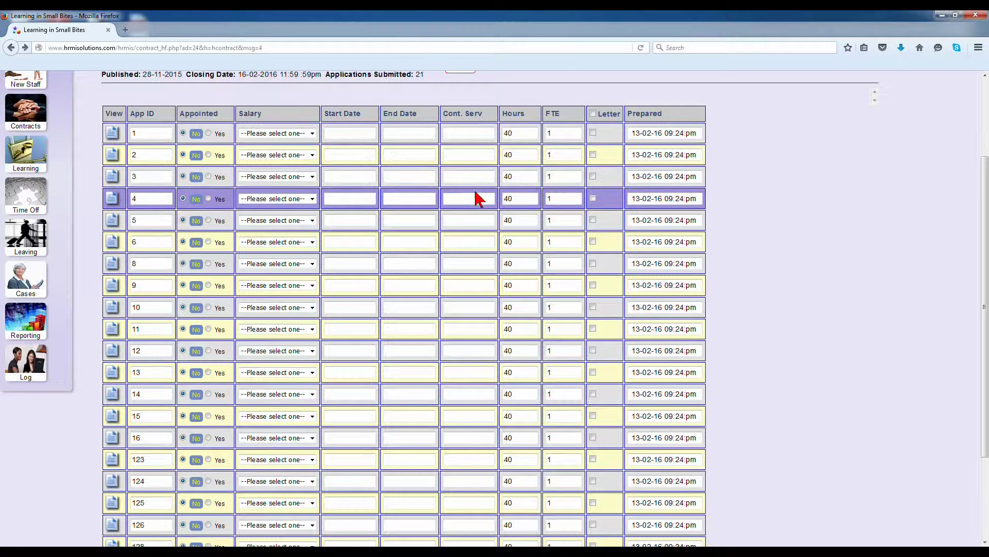
scroll(474, 194, down, 3)
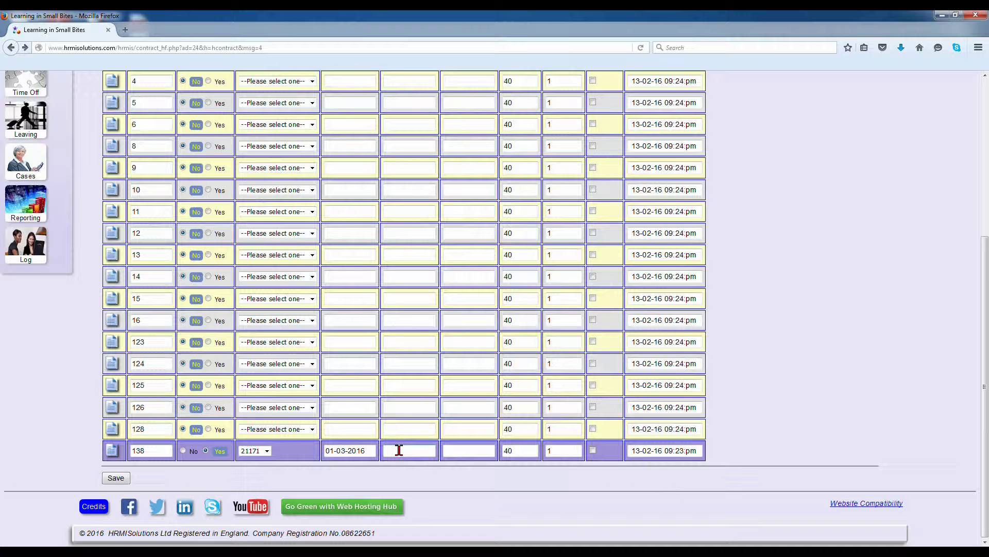
click(399, 450)
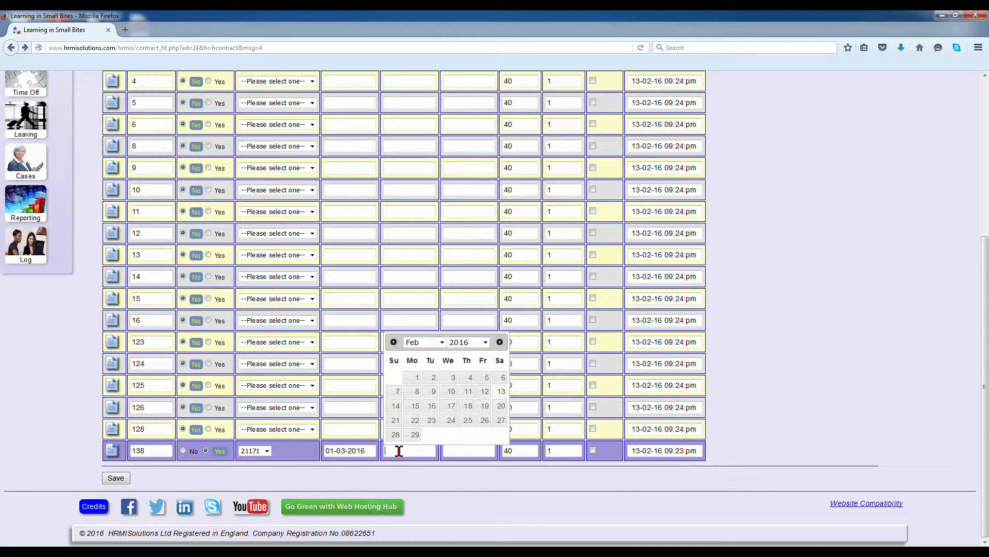
click(442, 342)
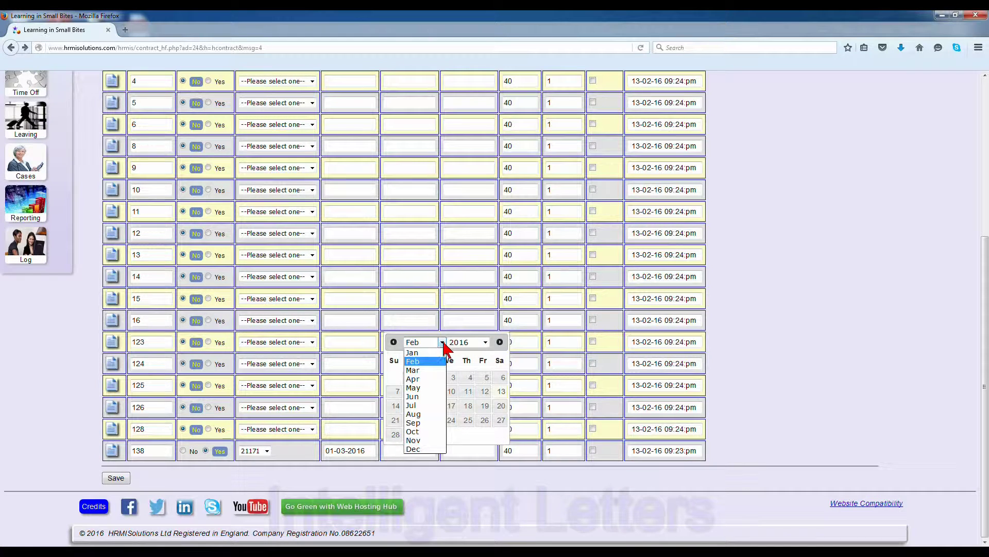
click(421, 415)
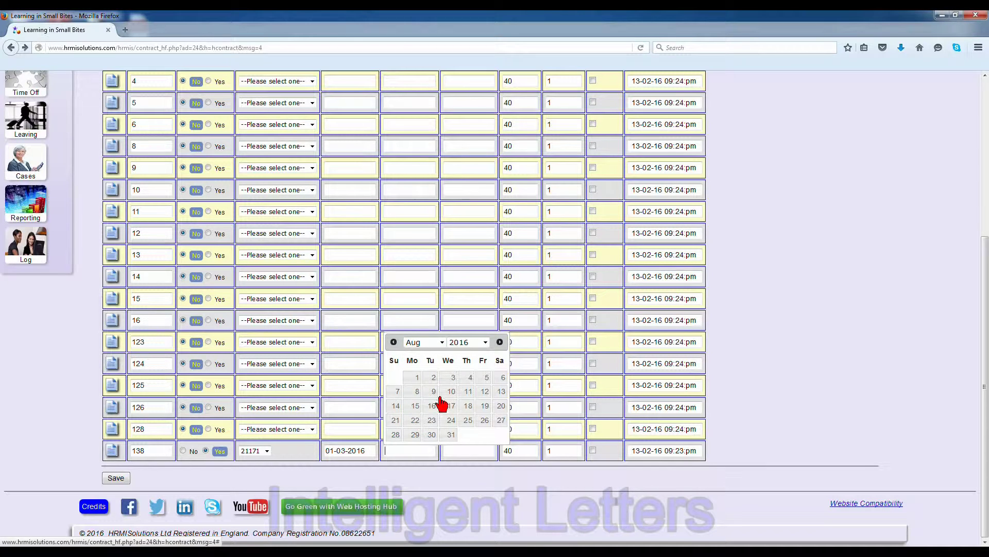
click(449, 435)
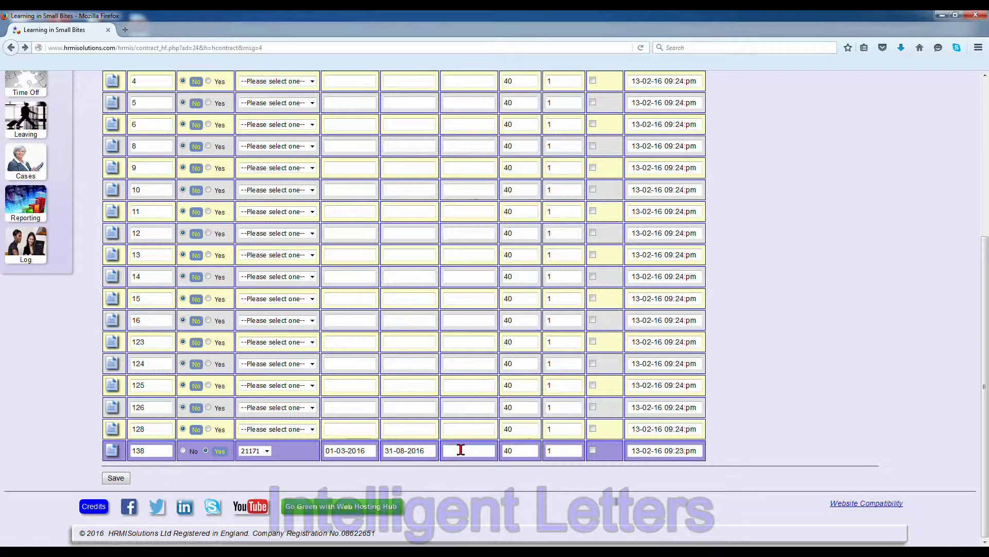
- Set the appointed applicant's continuous service date to 01-09-2015
click(461, 449)
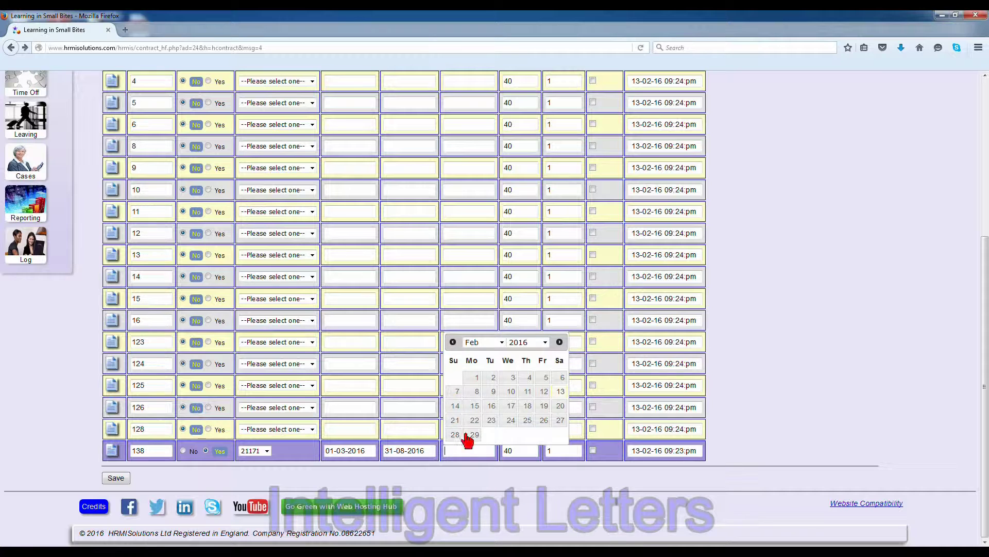
click(453, 343)
click(453, 343)
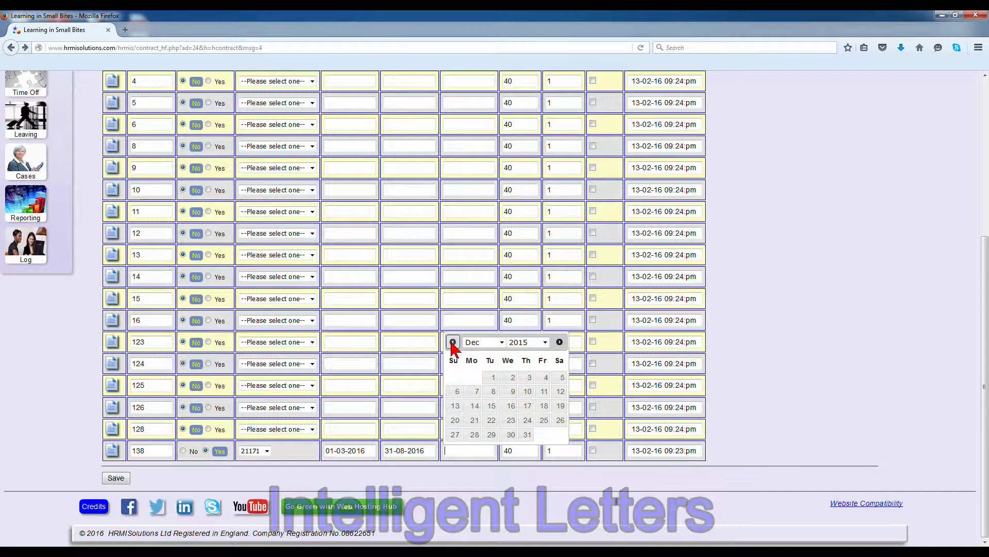
click(453, 342)
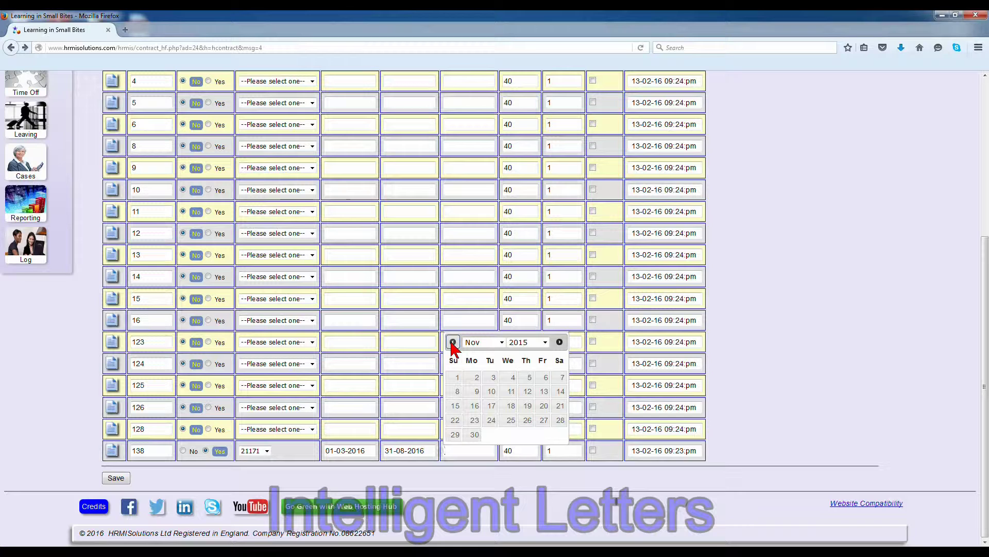
click(453, 343)
click(453, 343)
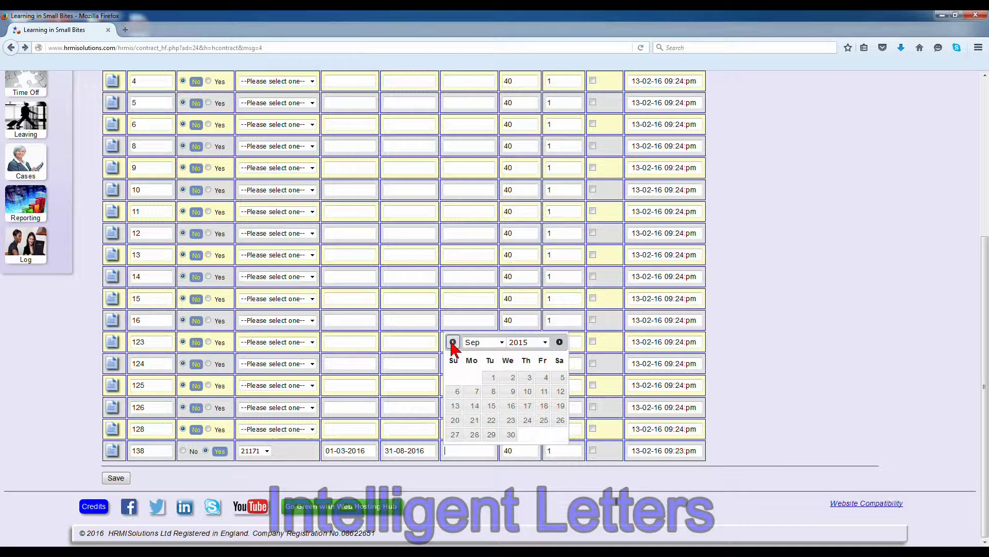
click(492, 377)
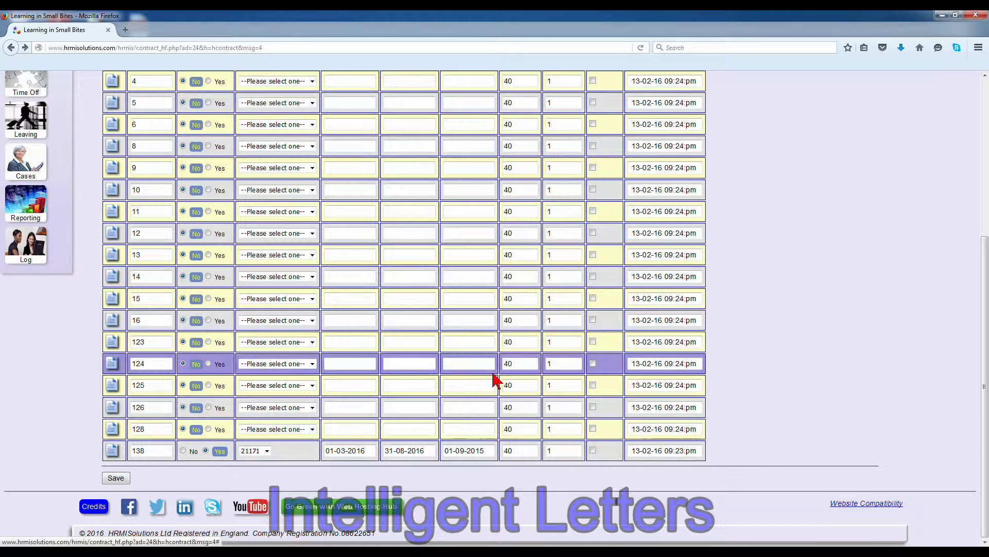
- Set the appointed applicant's hours to 20, select their Letter option, and save to produce the revised statement
double_click(513, 451)
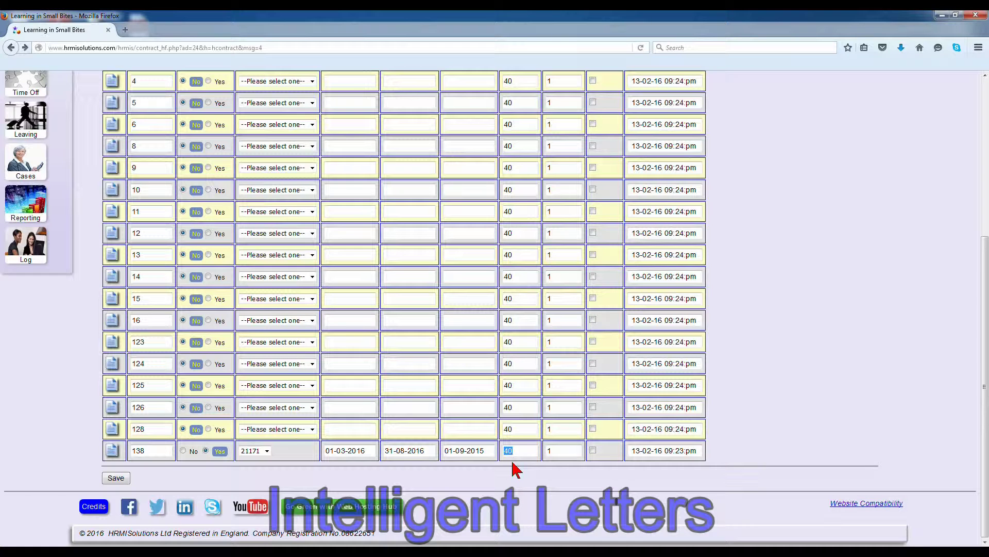
text(20)
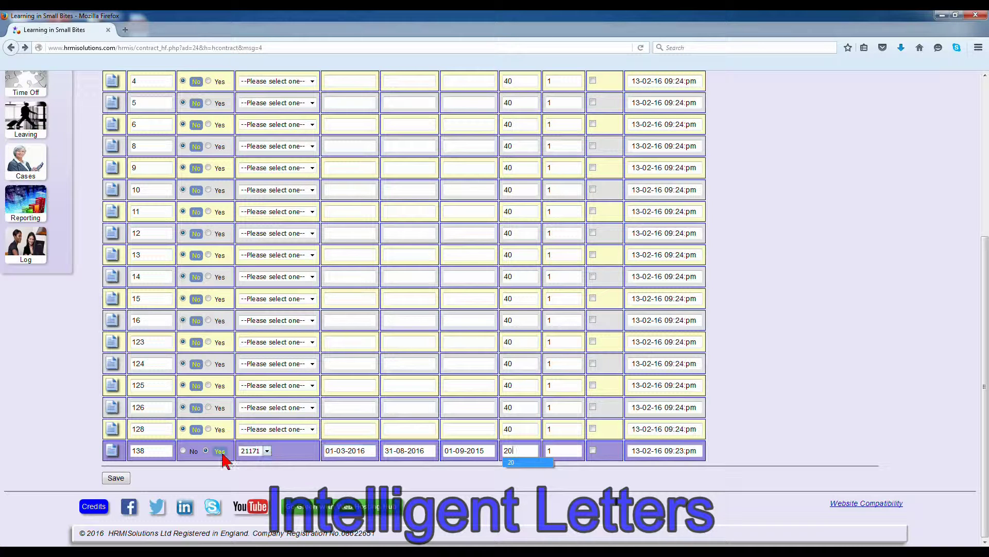
click(593, 450)
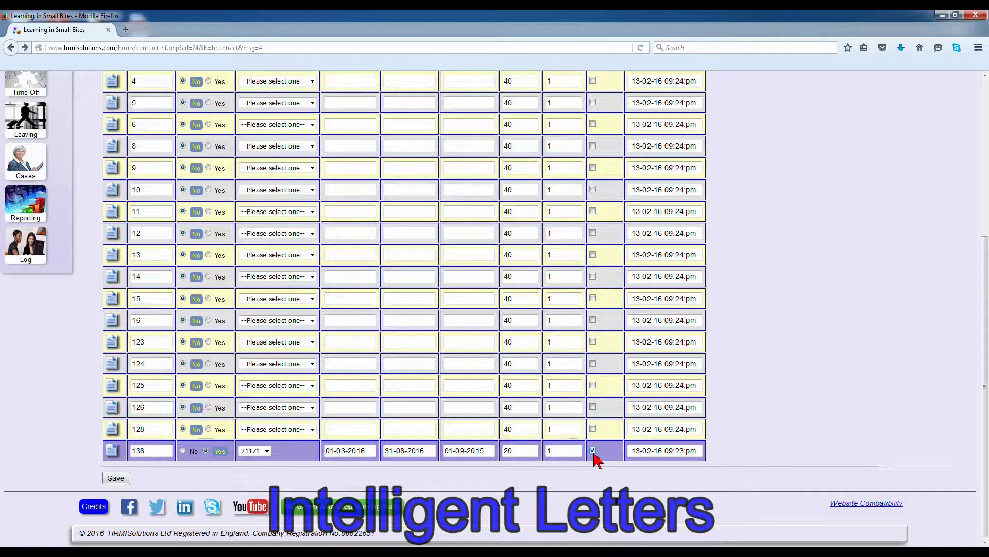
click(117, 478)
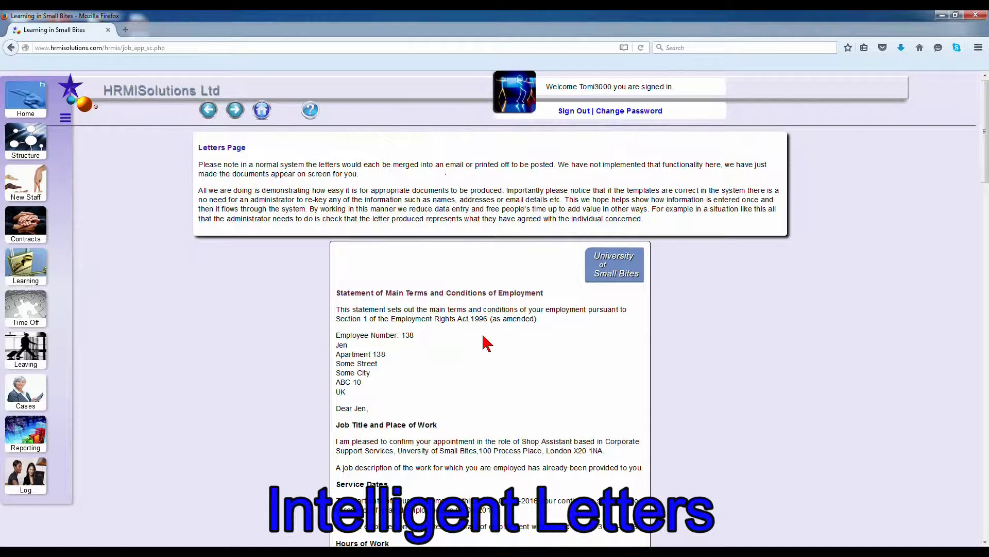
- Examine the service dates, contract type, hours of work and pay paragraphs in the revised employment statement
scroll(487, 342, down, 3)
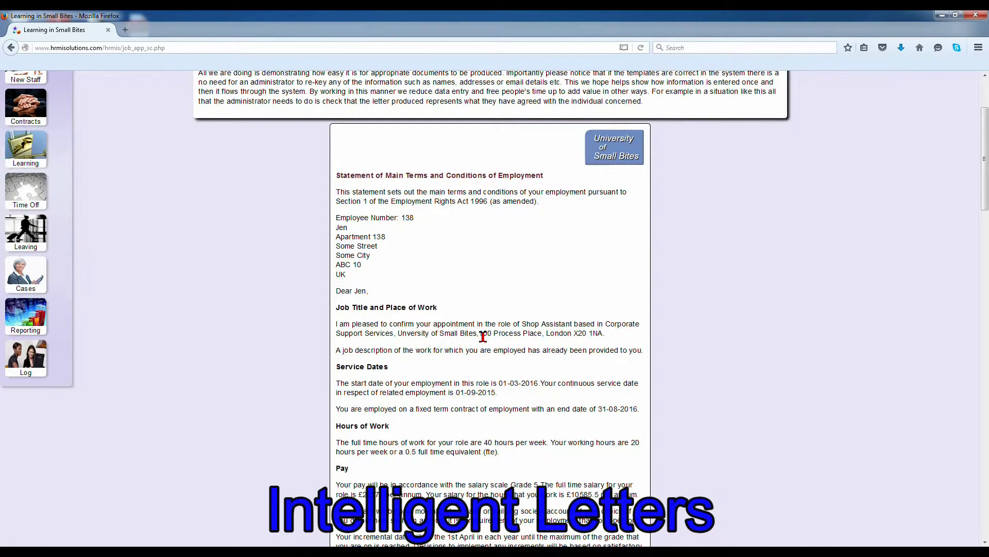
scroll(483, 336, down, 2)
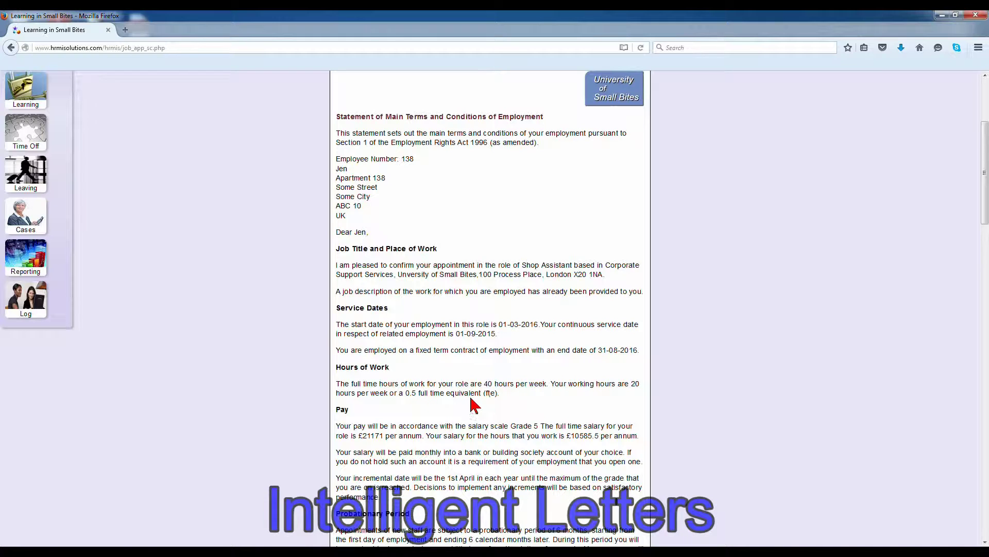
scroll(489, 404, down, 2)
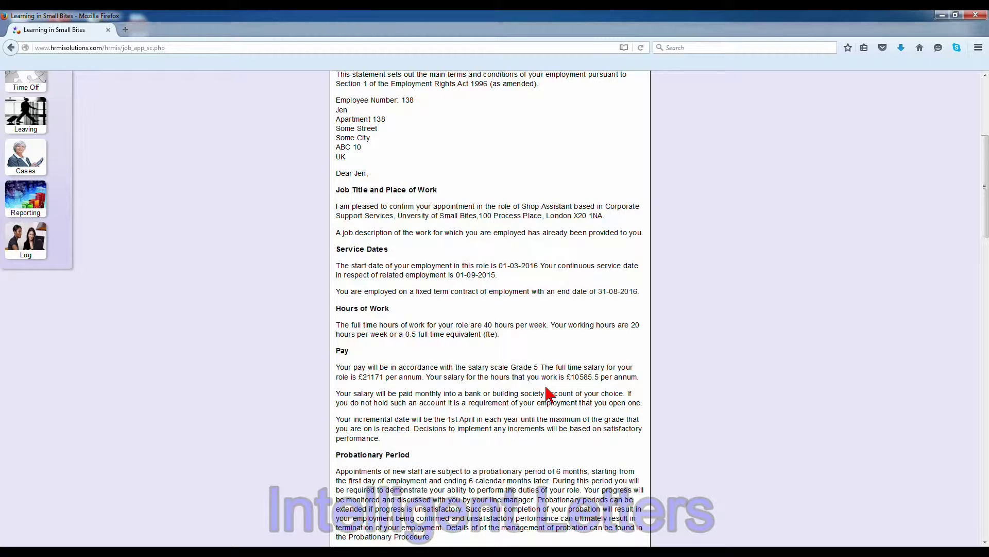
scroll(549, 395, up, 2)
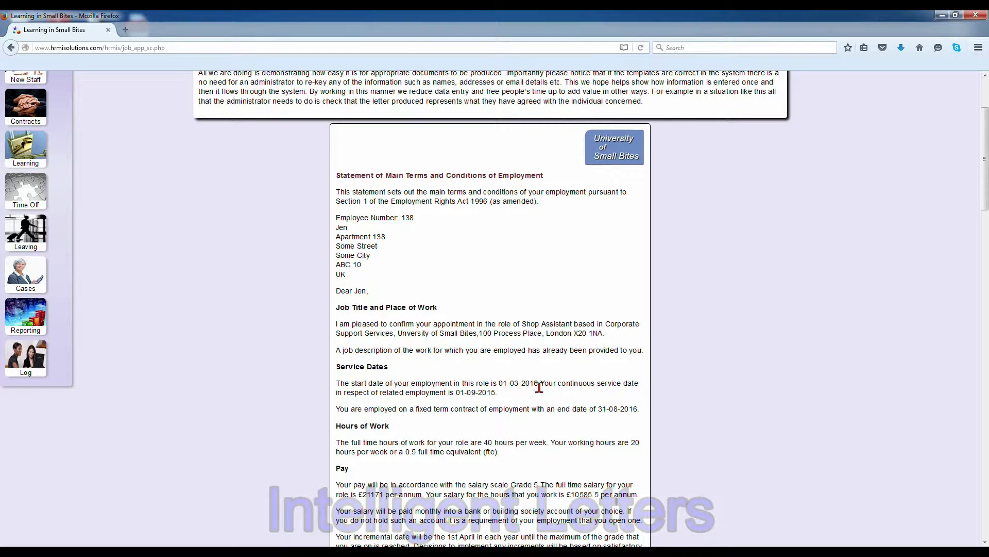
scroll(539, 387, up, 2)
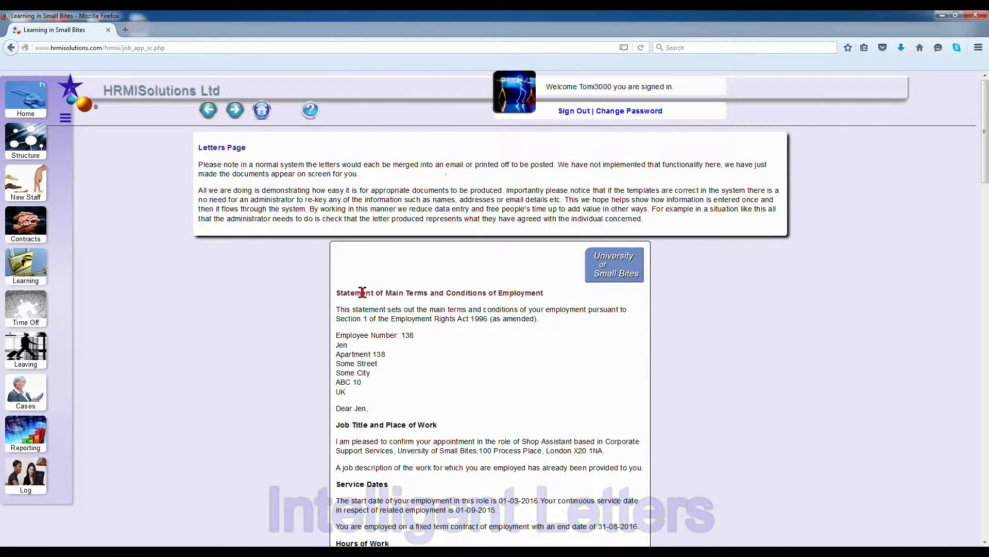
- Return to the applicant list and clear the appointed applicant's continuous service date and contract end date
click(211, 114)
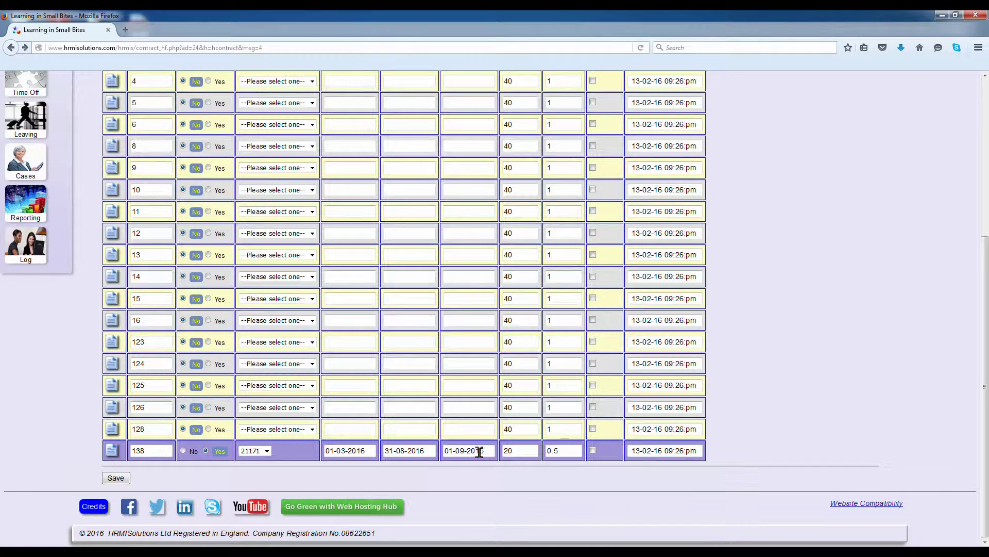
drag(487, 450, 437, 451)
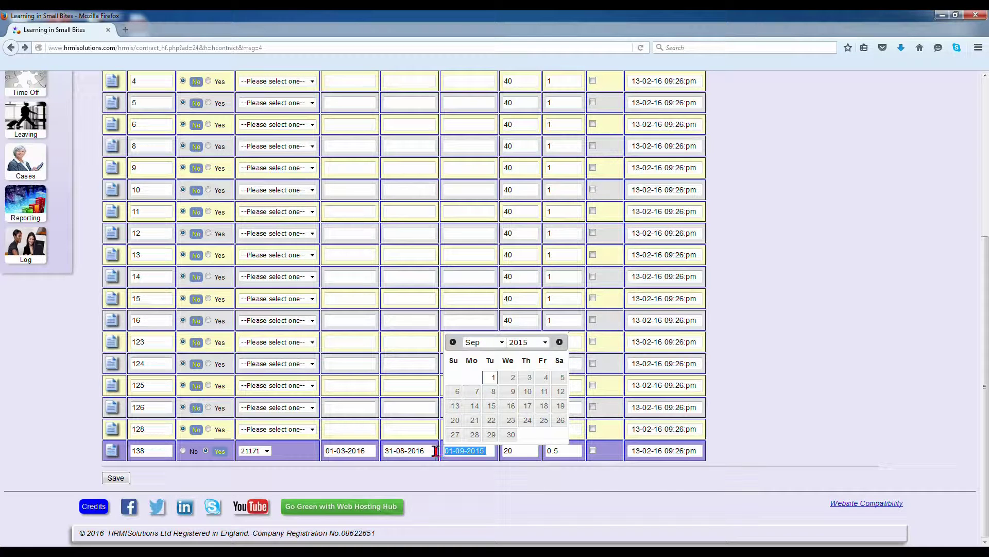
key(BackSpace)
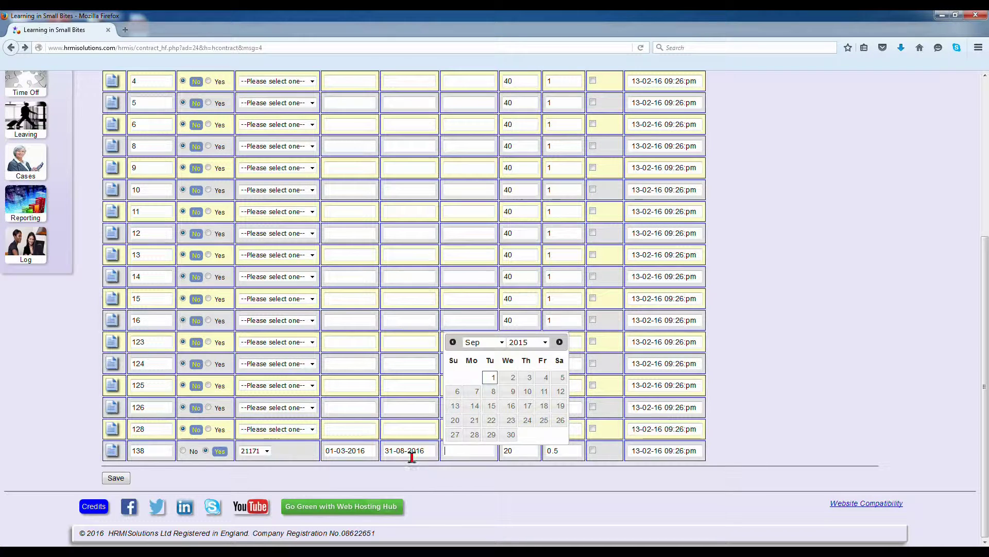
drag(426, 451, 392, 452)
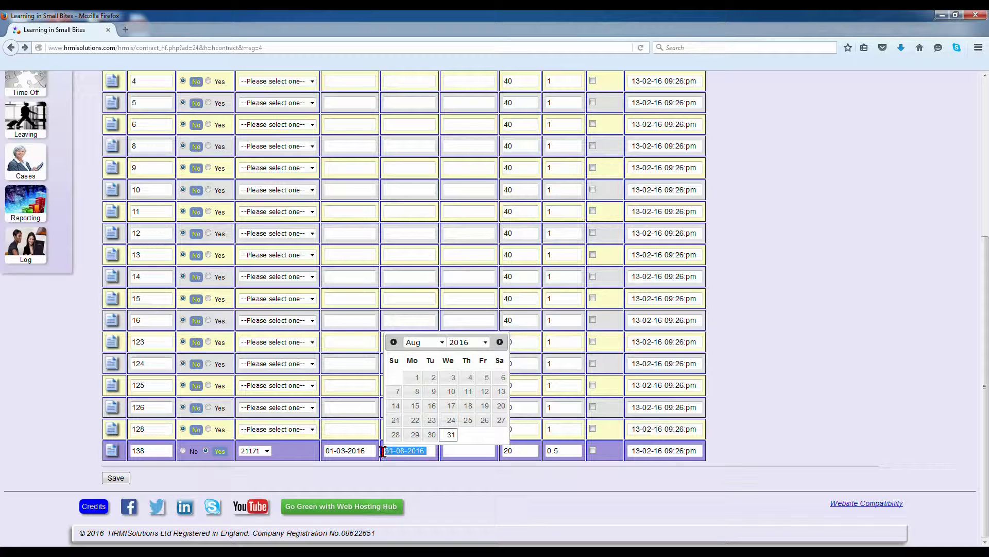
key(BackSpace)
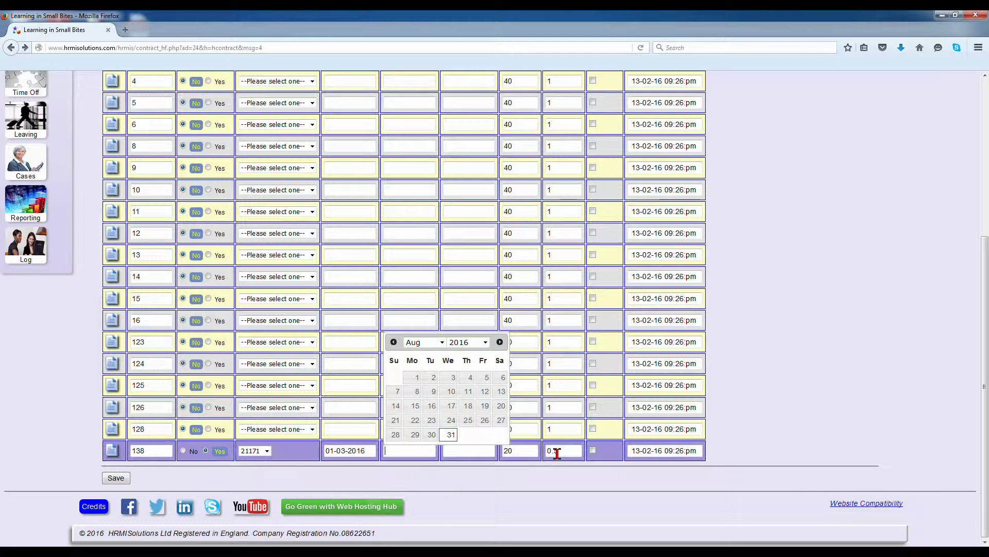
- Set the appointed applicant's hours to 40 and save the appointment details
drag(527, 451, 500, 461)
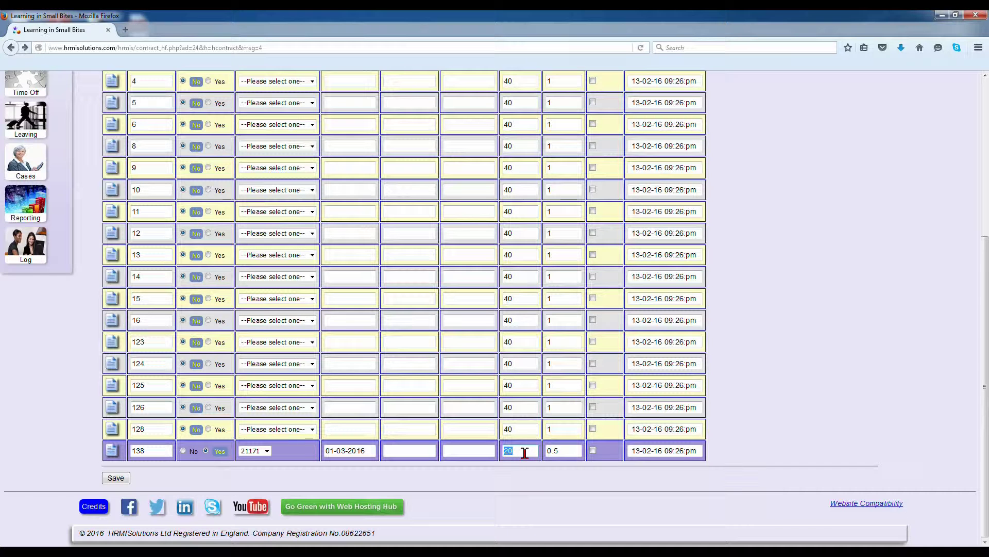
text(40)
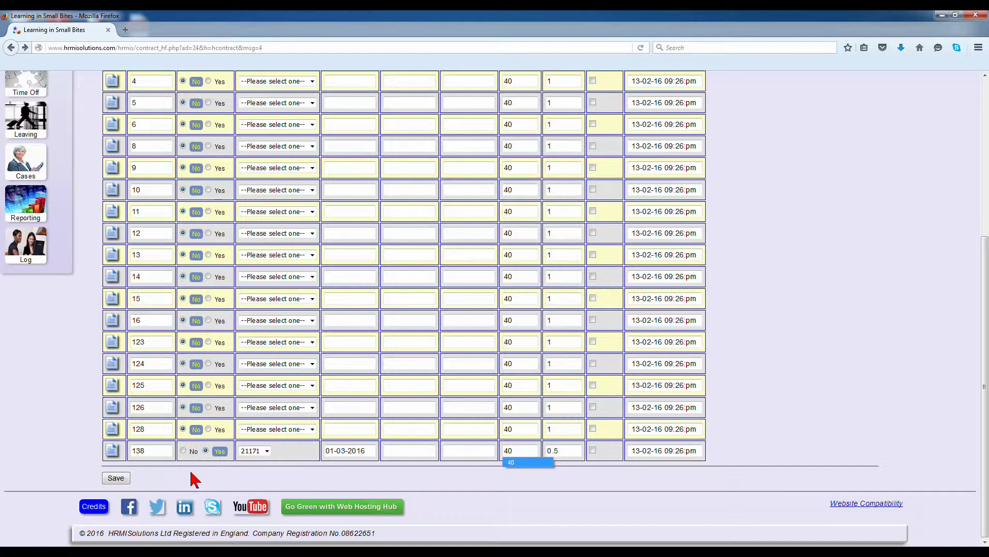
click(109, 479)
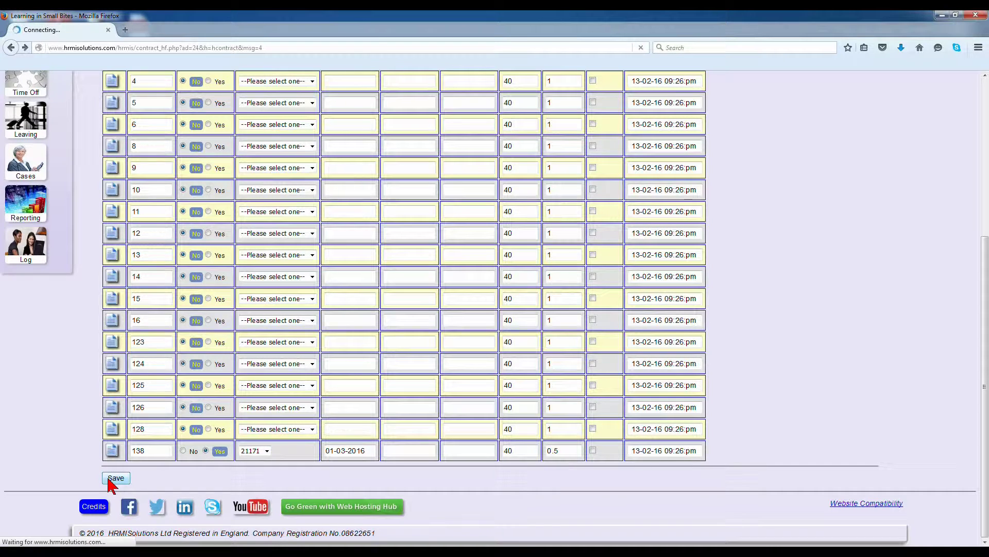
scroll(481, 415, down, 5)
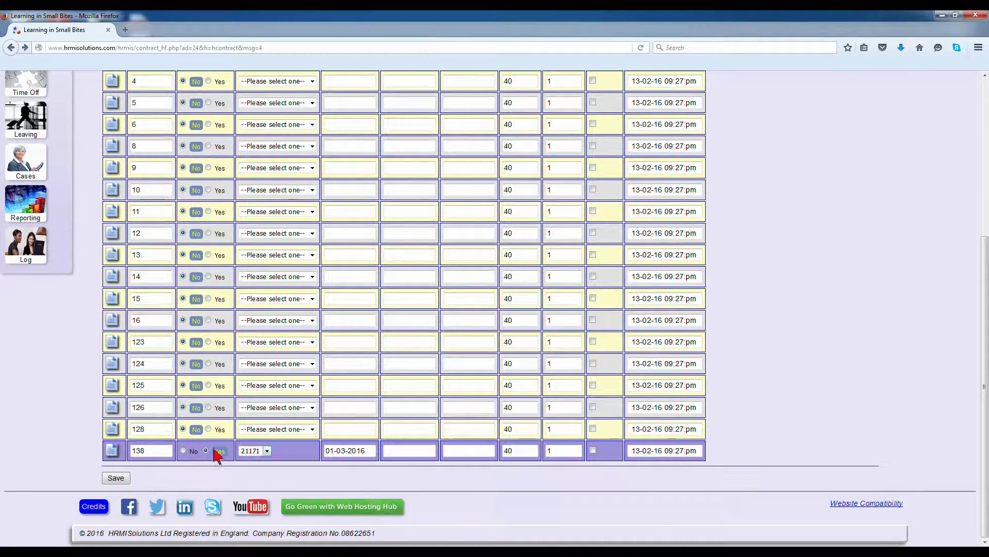
- View the application form of the non-appointed applicant with App ID 8, then close it
scroll(408, 441, up, 3)
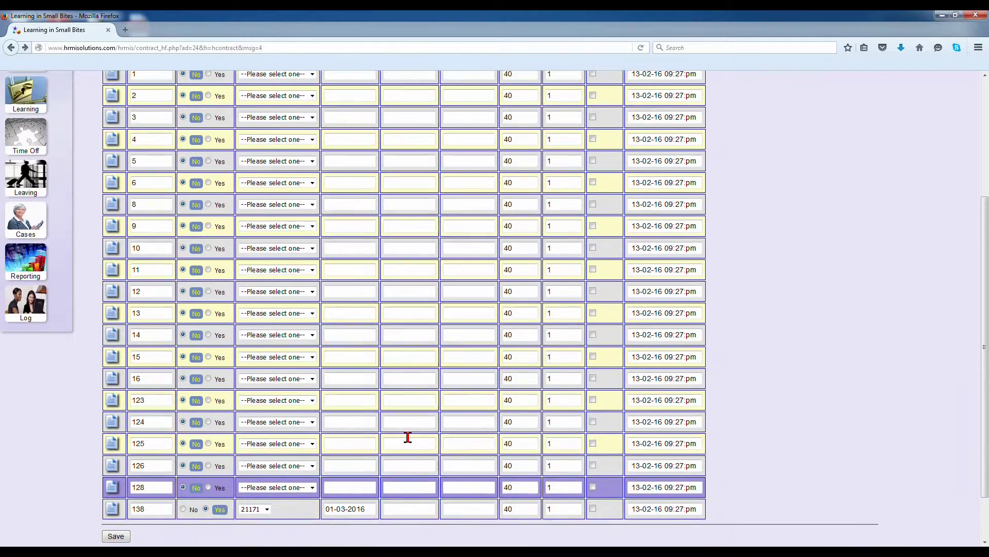
scroll(409, 441, up, 5)
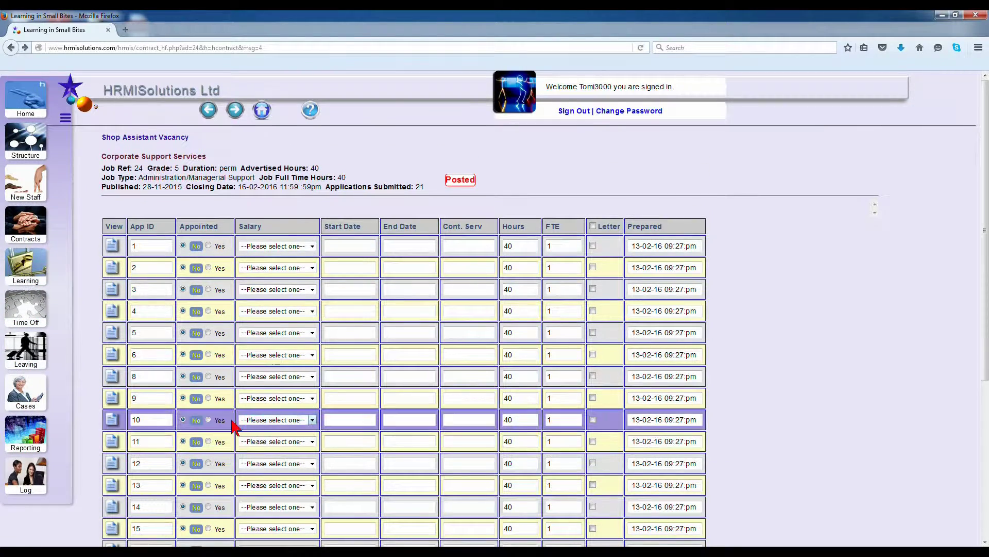
click(112, 377)
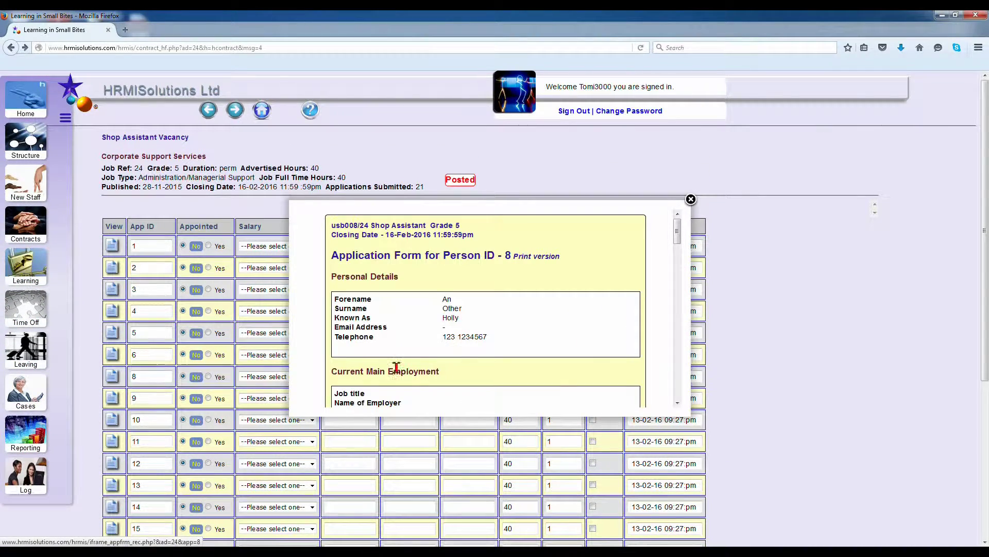
click(691, 200)
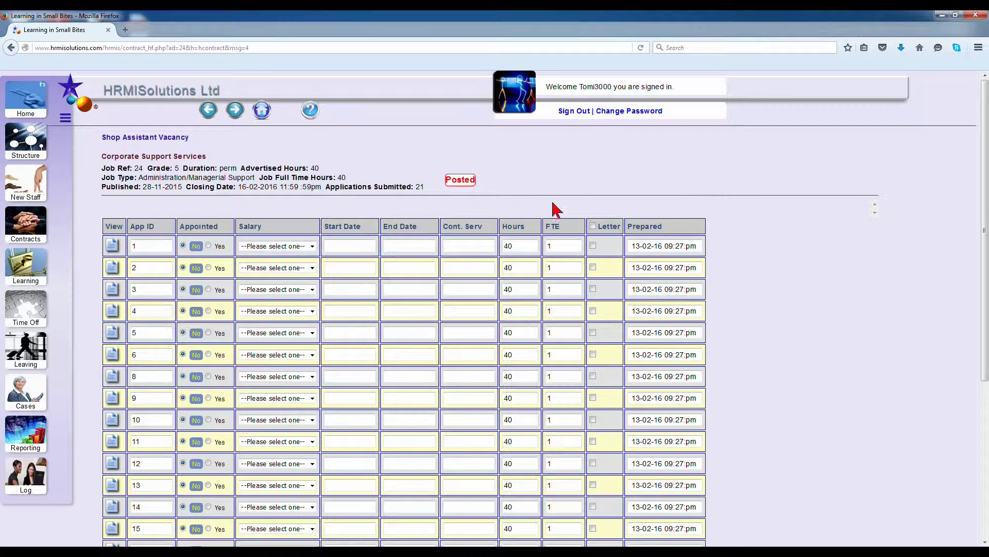
- Sign out of the administrator account and open the sign-in form from the University of Small Bites vacancies page, jobs.php
click(581, 113)
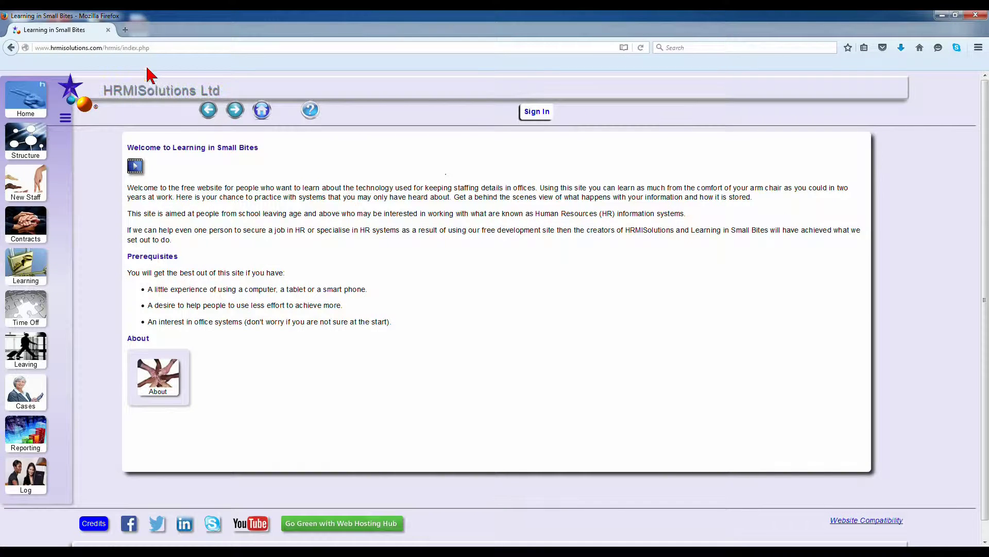
drag(122, 47, 170, 45)
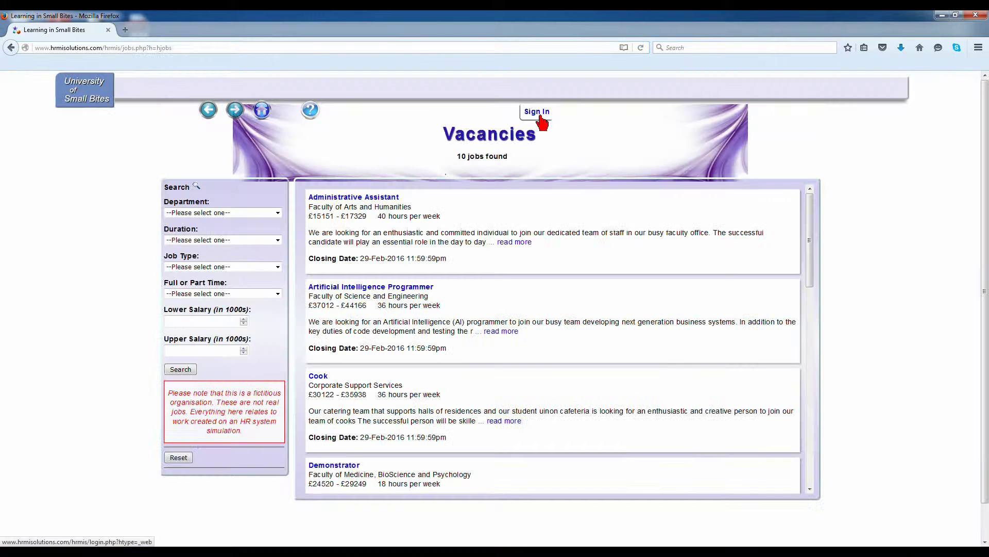
click(541, 117)
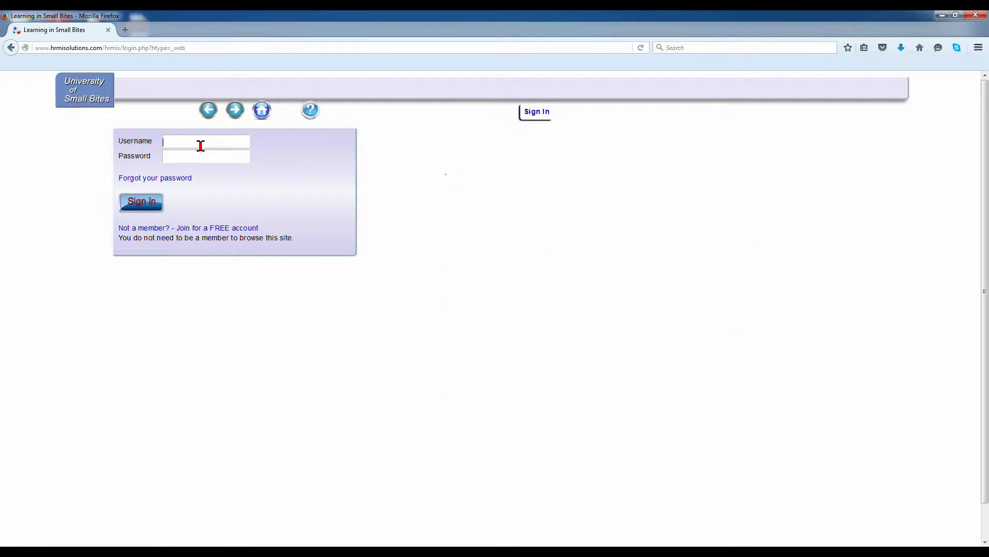
- Sign in as the unsuccessful applicant by entering their username and account password
click(201, 145)
text(holly)
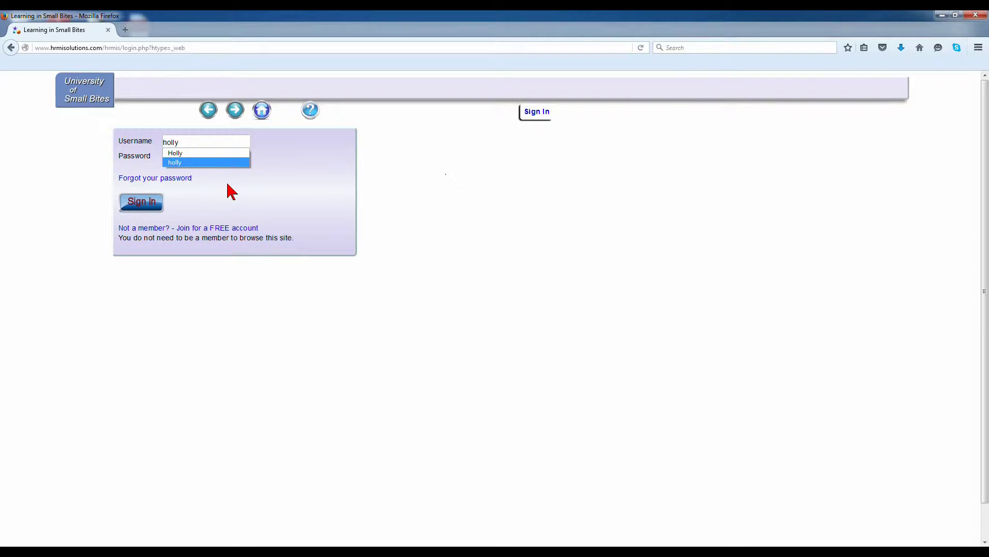
click(197, 157)
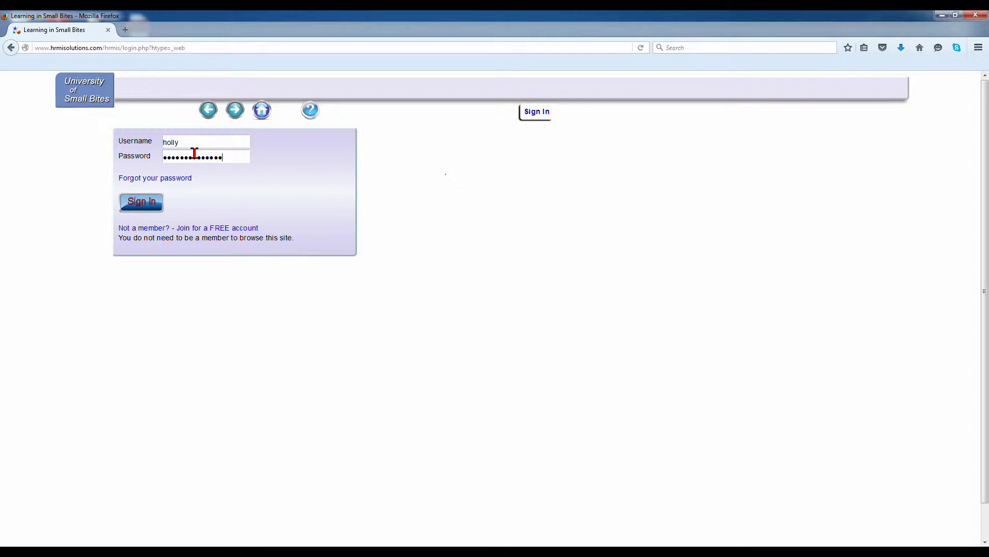
key(Return)
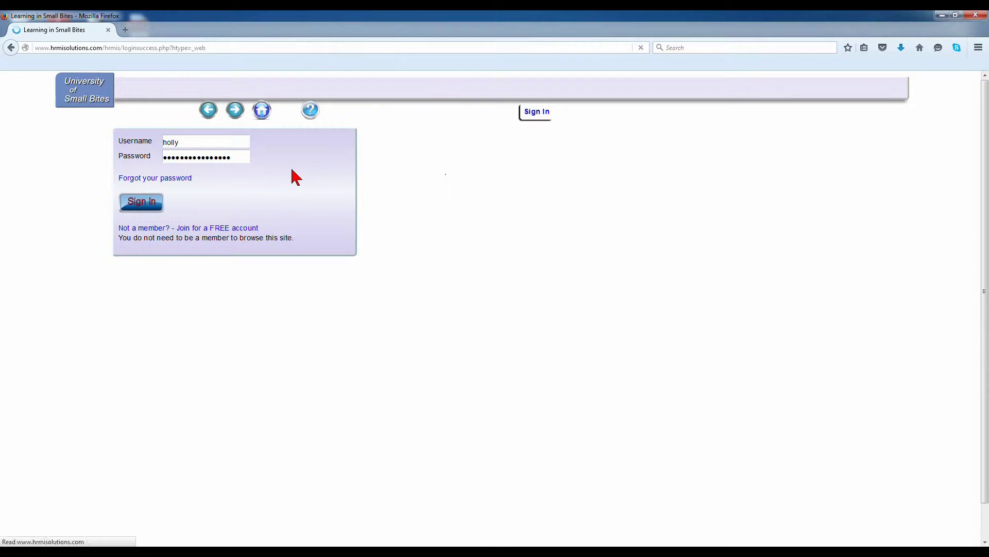
click(221, 203)
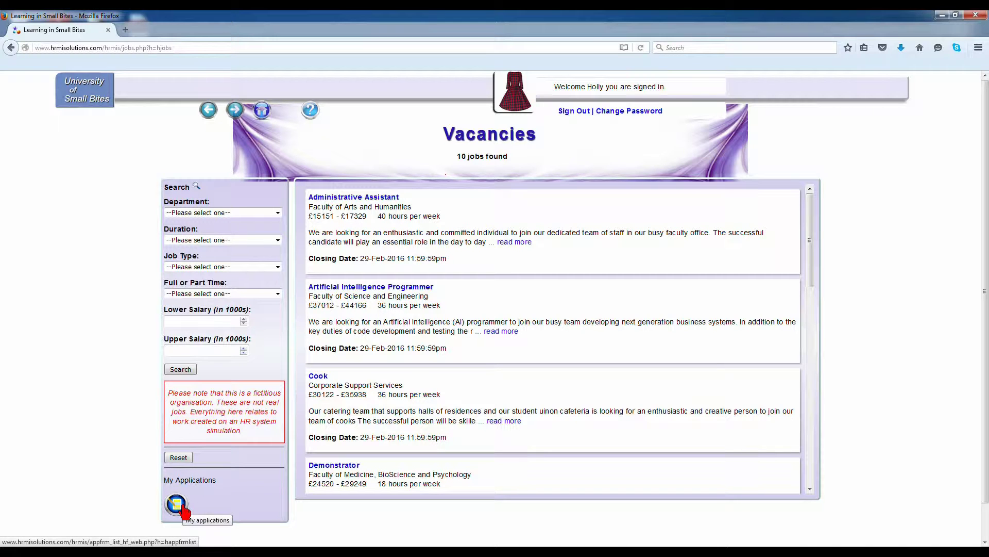
- Open the unsuccessful applicant's list of applications and view the decision letter for the Shop Assistant role
click(181, 506)
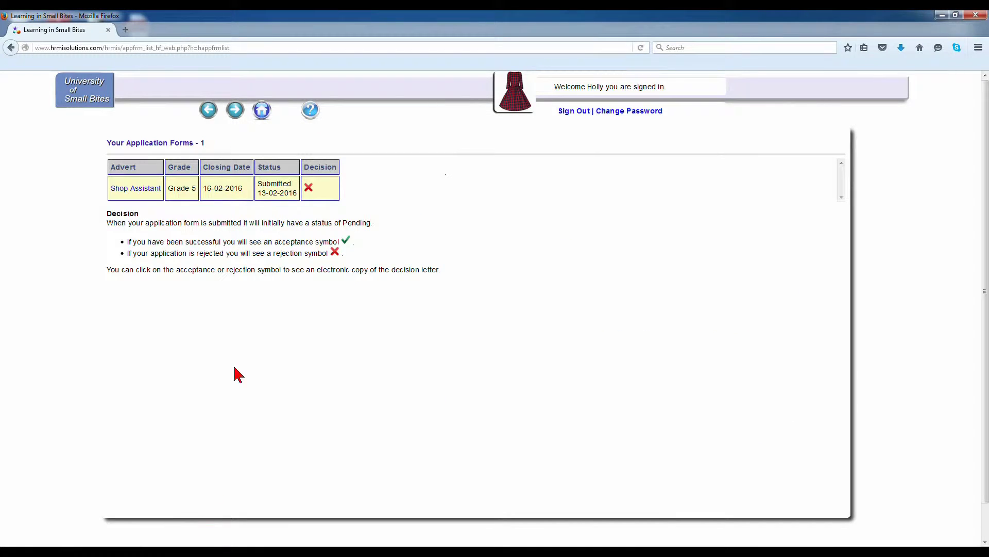
click(308, 193)
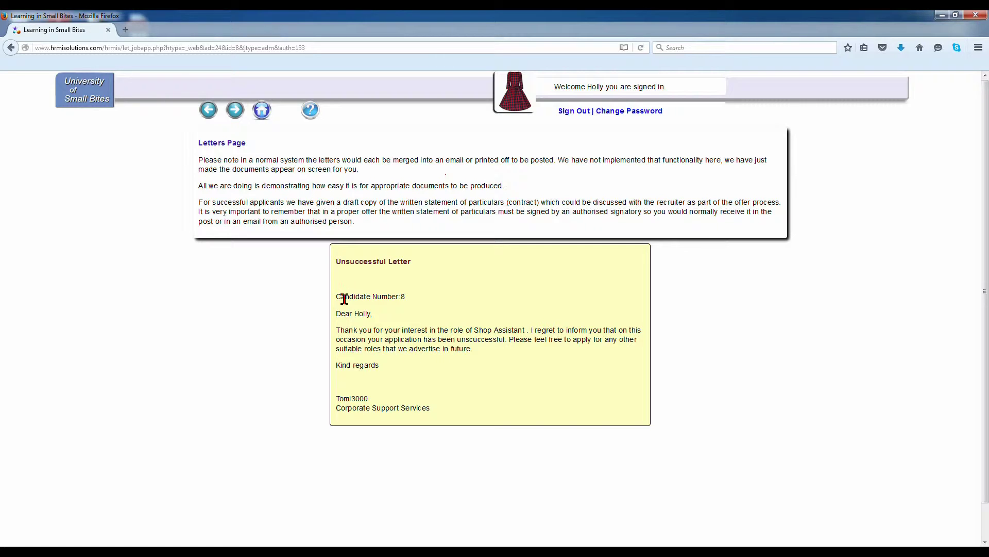
- Sign out and sign in as the appointed applicant with their username and account password
click(566, 117)
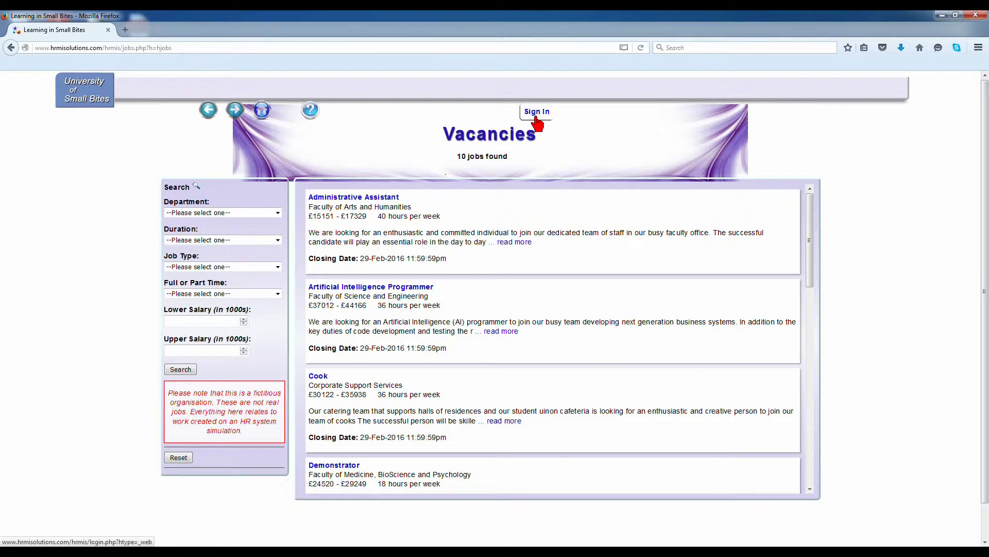
click(536, 118)
click(210, 142)
text(Jen)
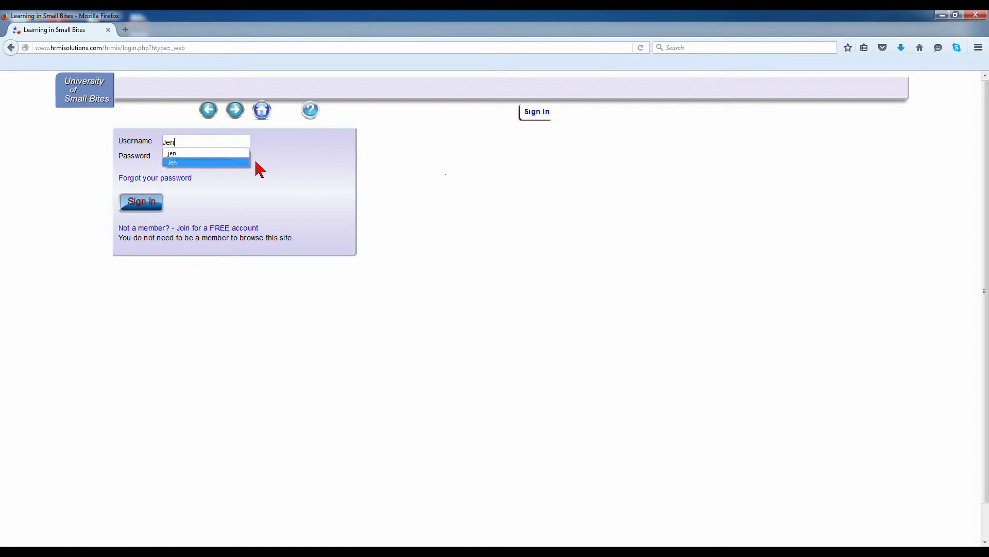
click(235, 161)
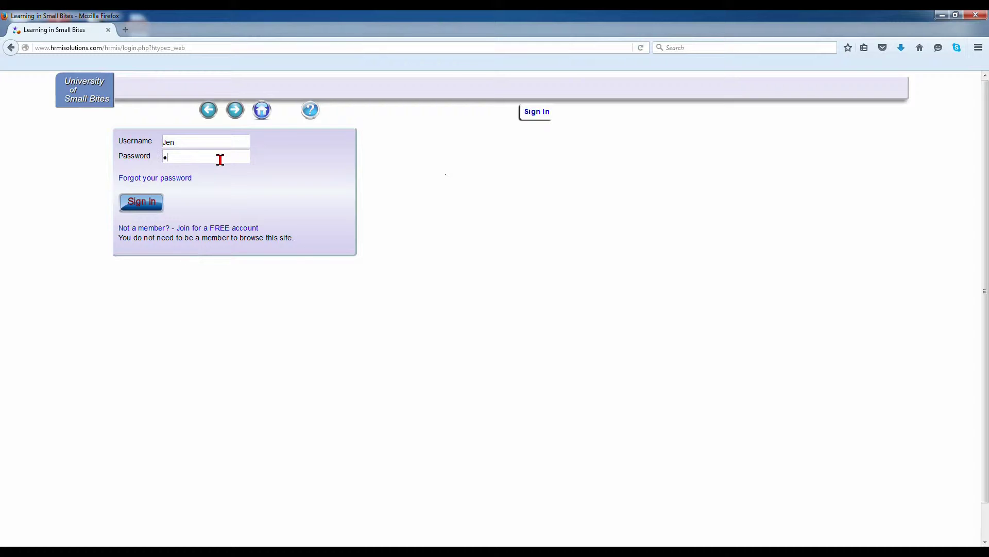
click(220, 159)
text(••)
text(••••••••••••)
click(149, 205)
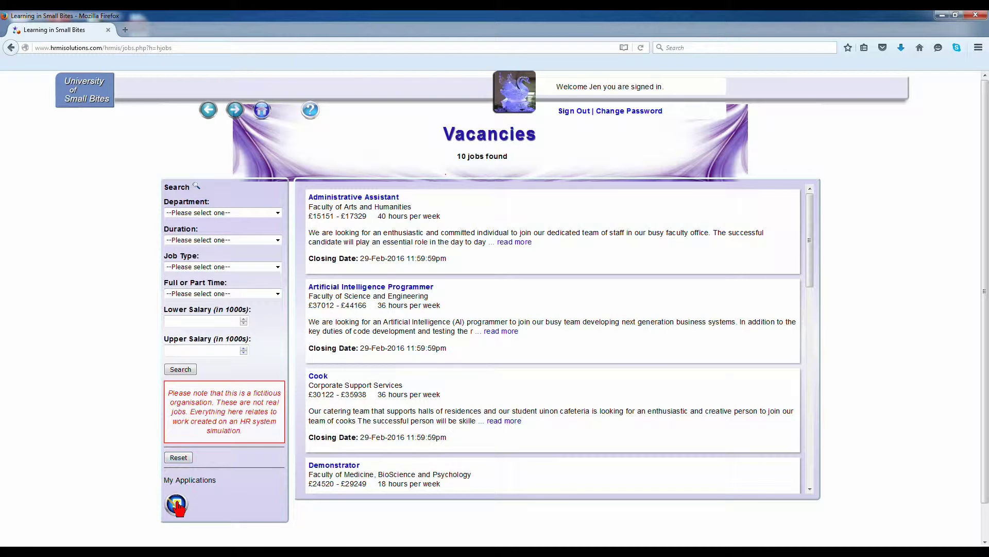
- Open the appointed applicant's Shop Assistant decision document and examine its service dates, hours of work and pay paragraphs
click(177, 512)
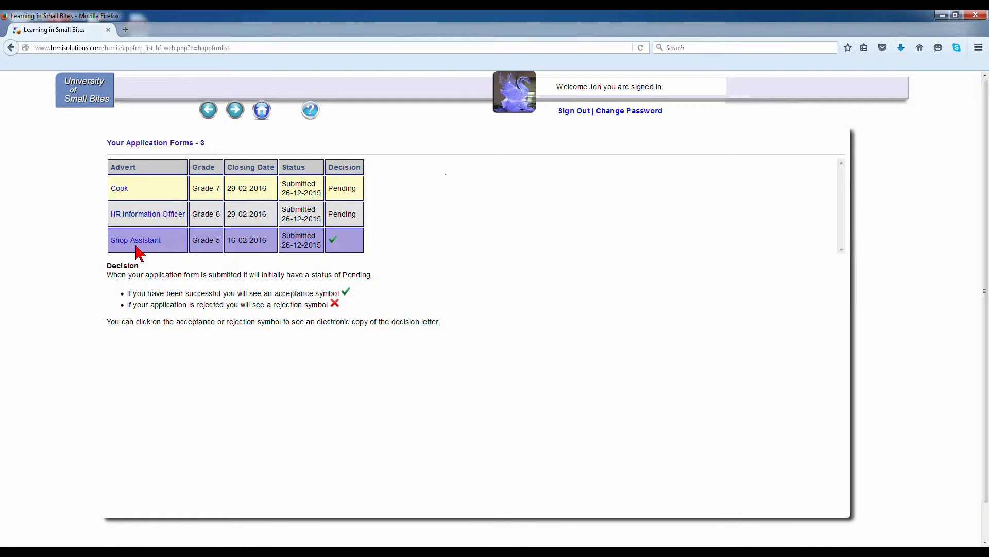
click(333, 244)
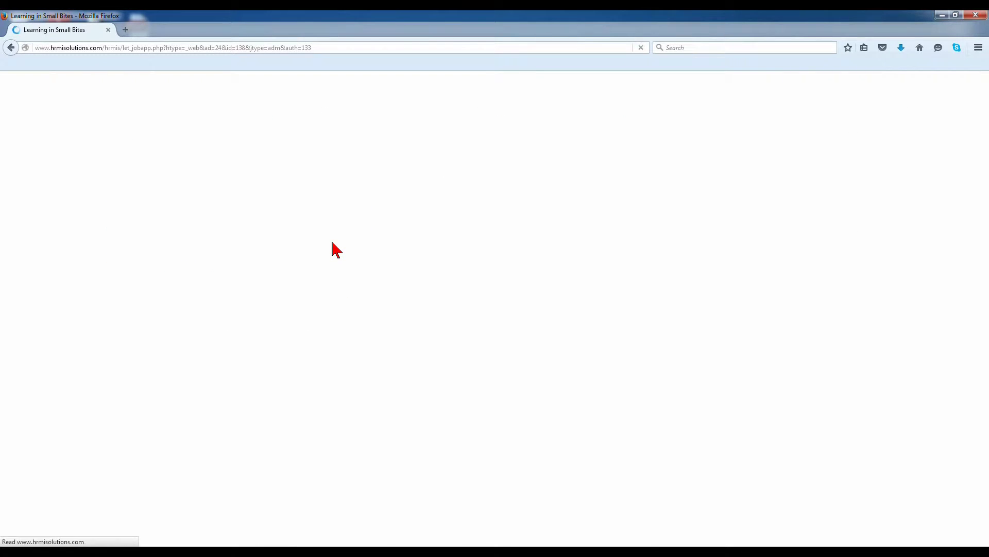
scroll(371, 307, down, 3)
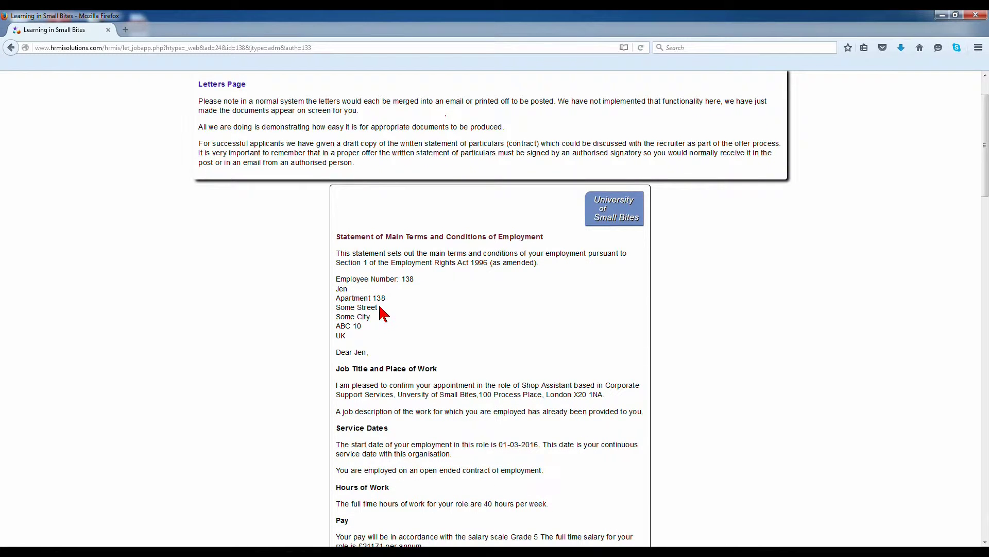
scroll(384, 314, down, 1)
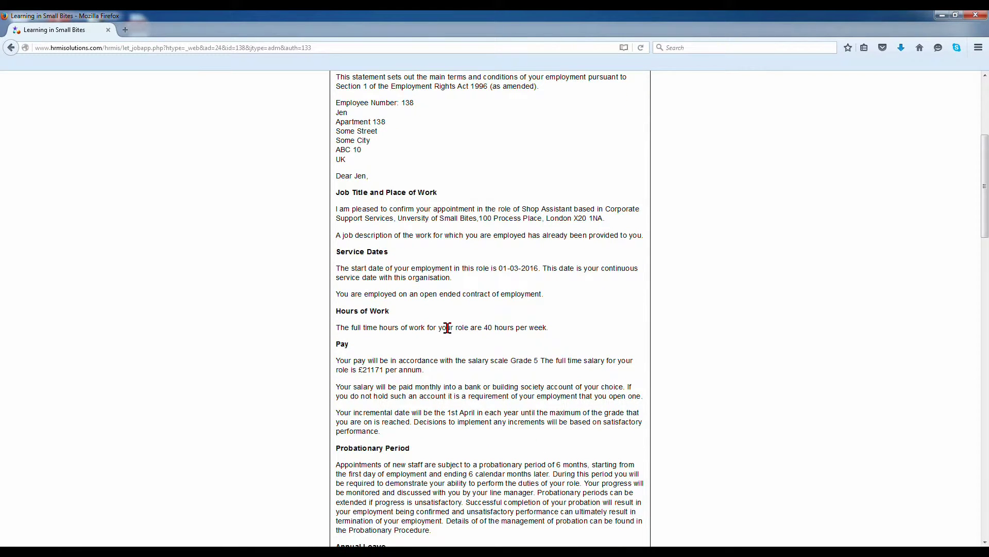
scroll(472, 329, up, 3)
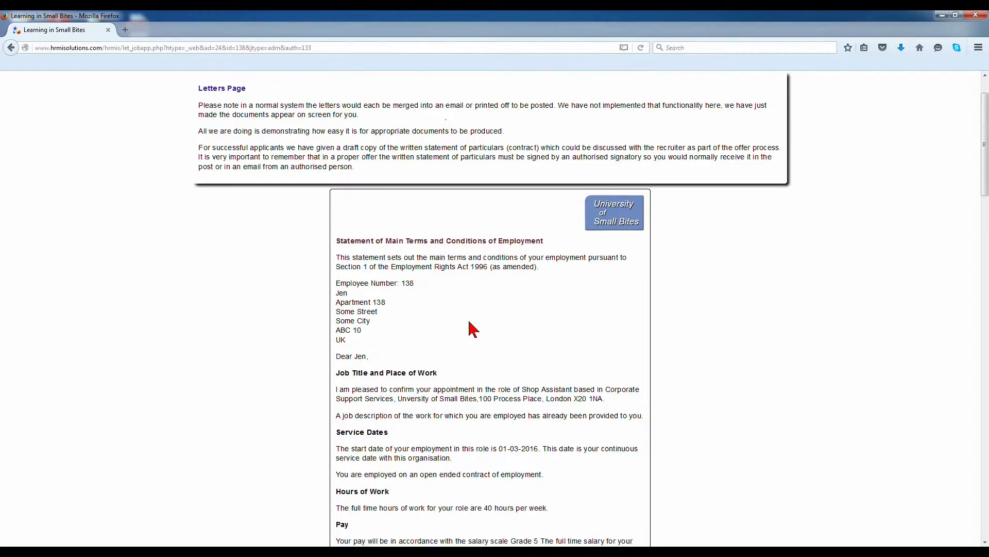
- Read through the remaining clauses of the employment statement down to the Acceptance section, then return to its beginning
scroll(472, 328, down, 12)
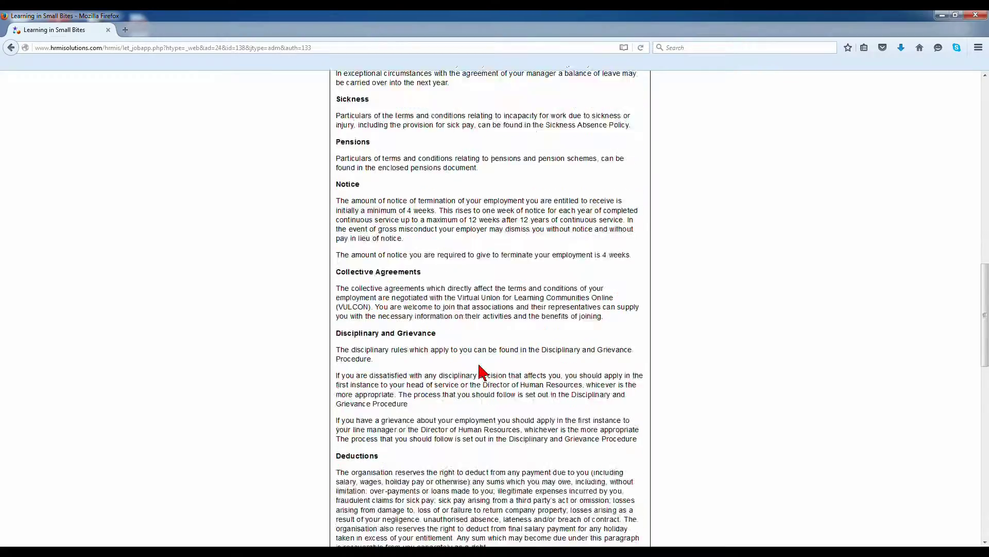
scroll(479, 367, down, 10)
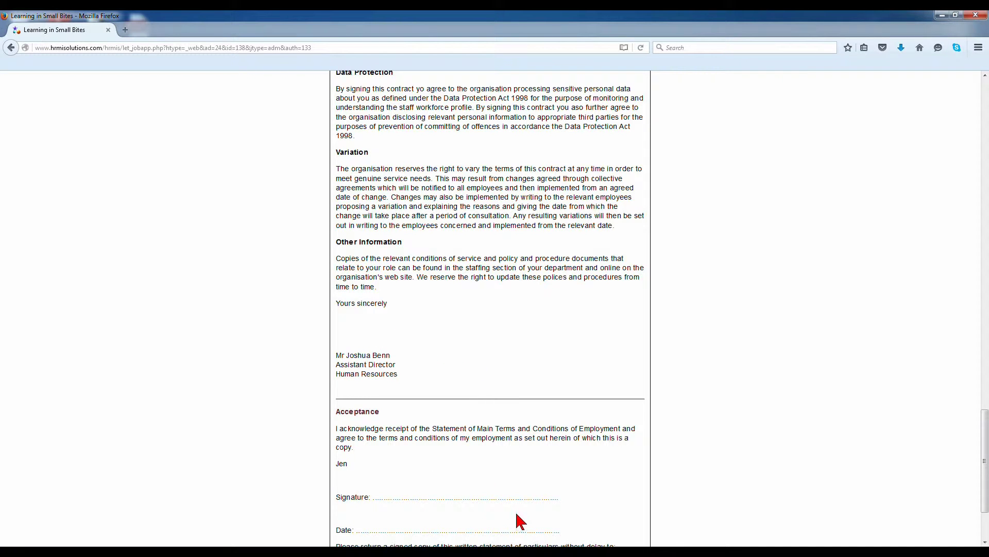
scroll(479, 495, up, 20)
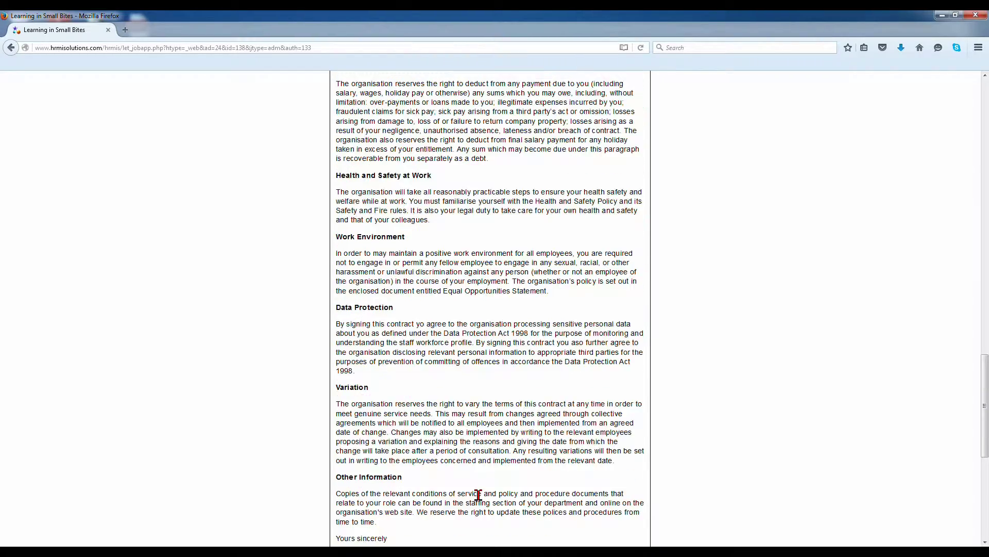
scroll(483, 498, up, 6)
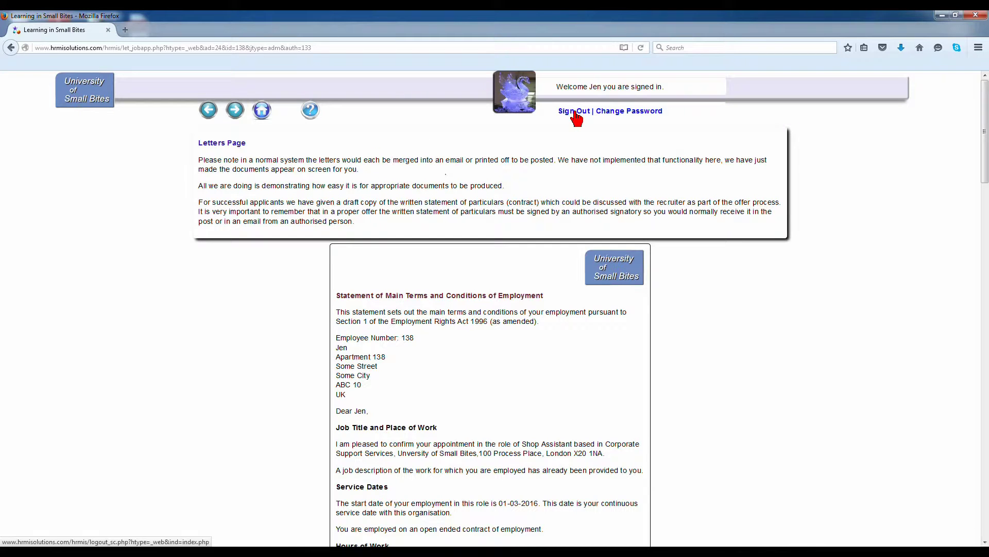
click(575, 112)
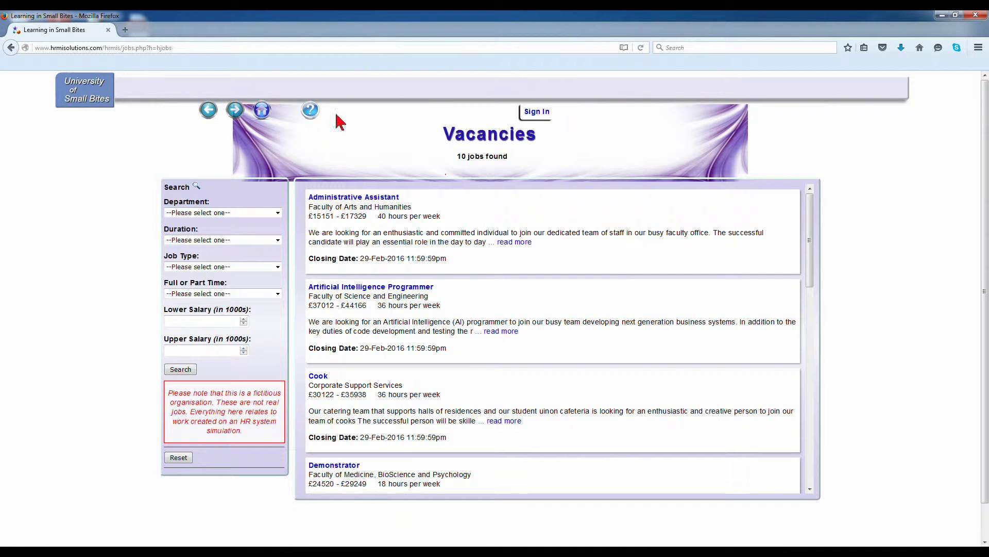
drag(122, 47, 175, 47)
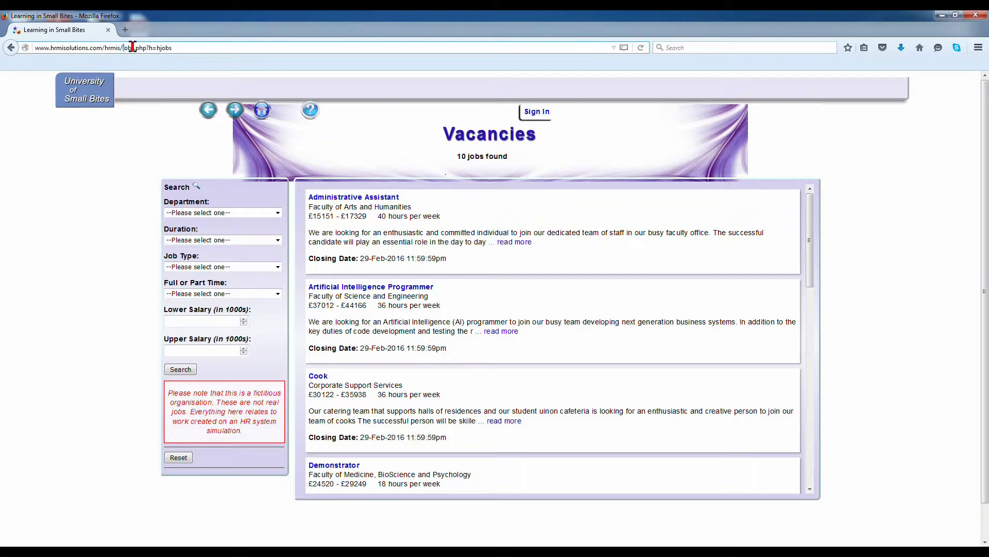
key(Delete)
key(Return)
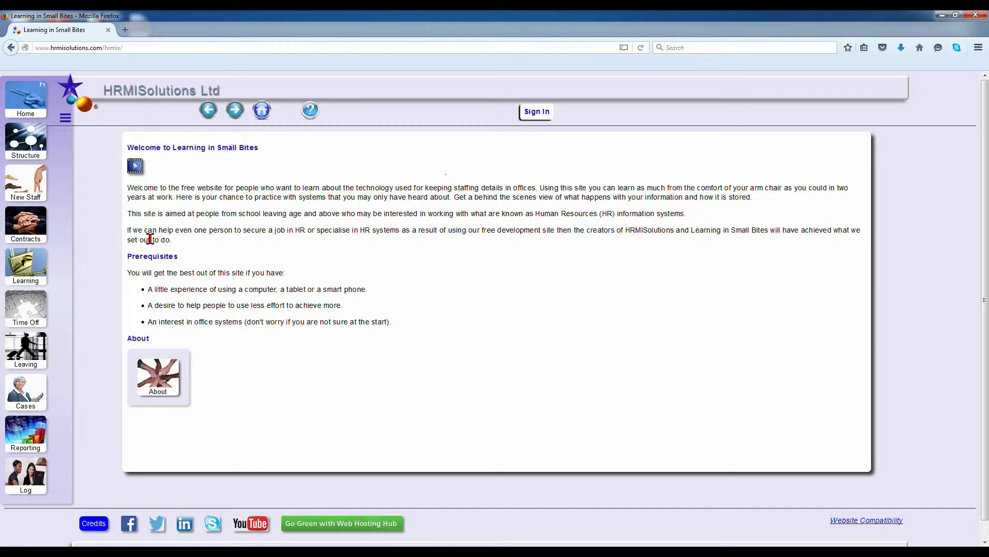
- View the Contracts section, and open the Make Simple Charts page from the Reporting section
click(37, 234)
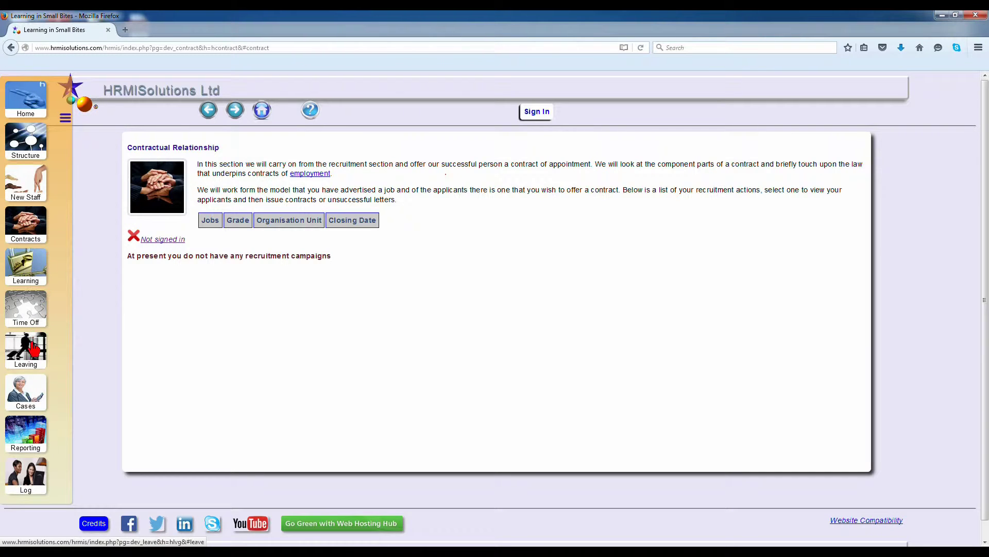
click(32, 442)
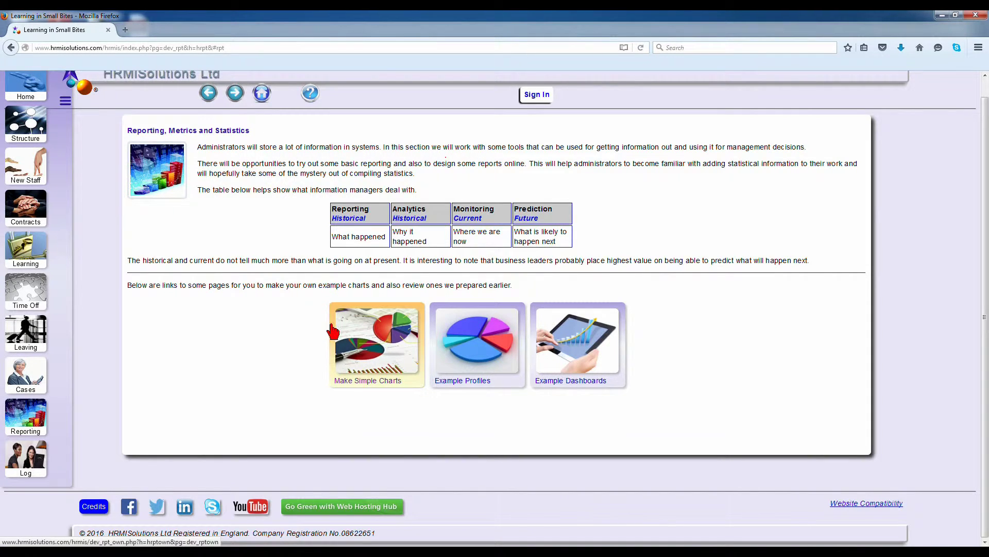
click(413, 364)
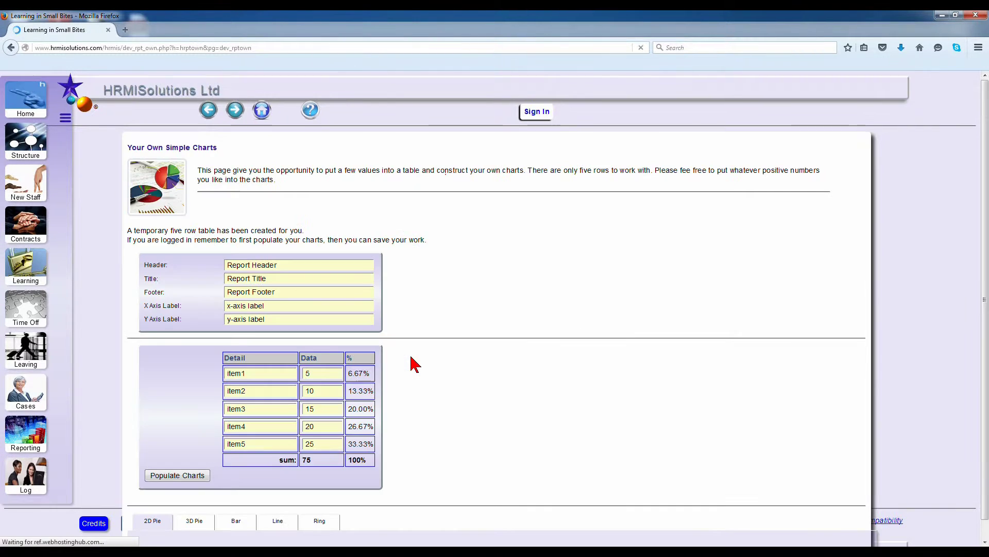
scroll(409, 365, down, 2)
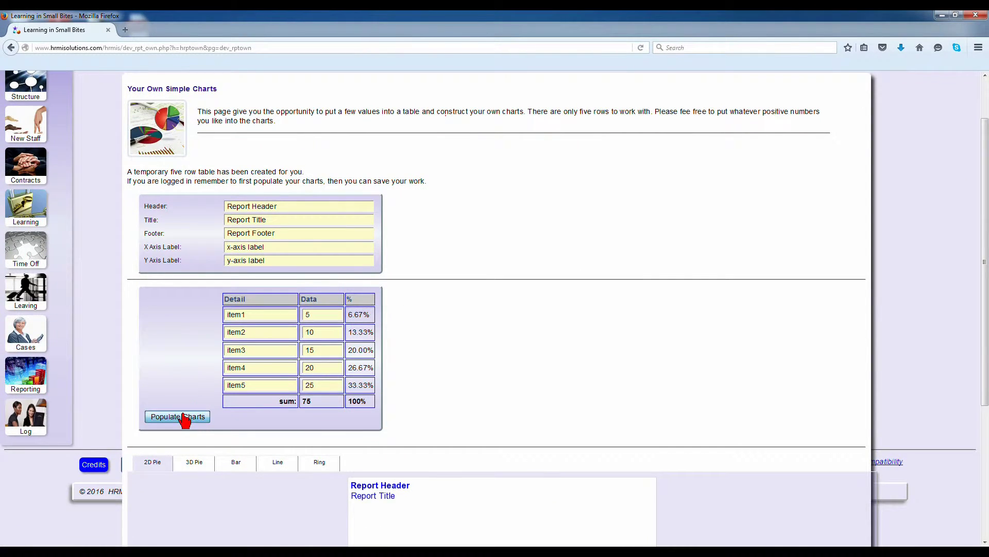
- Populate the charts from the default five-row table, look over the 2D pie chart and return to the site's home page
click(183, 416)
scroll(436, 395, down, 3)
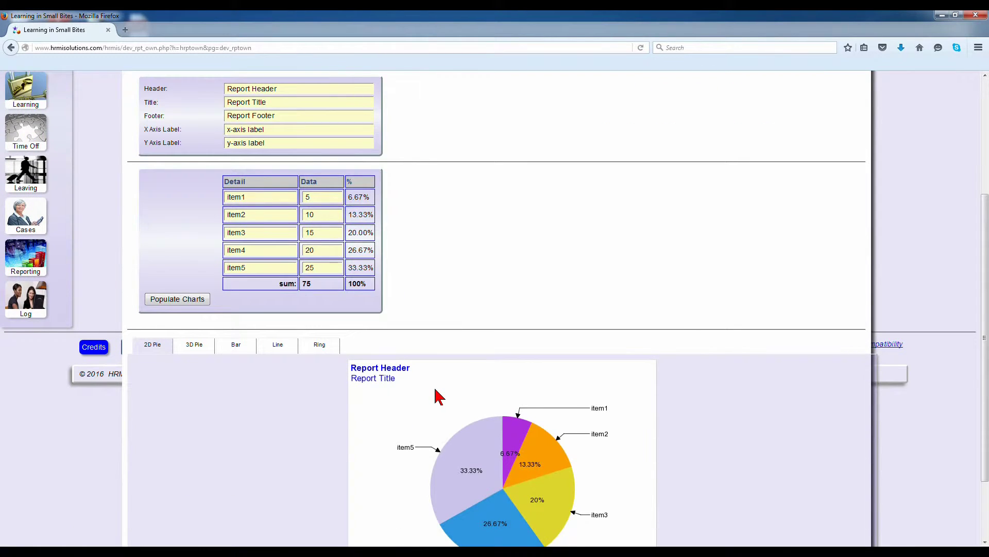
scroll(438, 397, down, 2)
scroll(437, 396, up, 8)
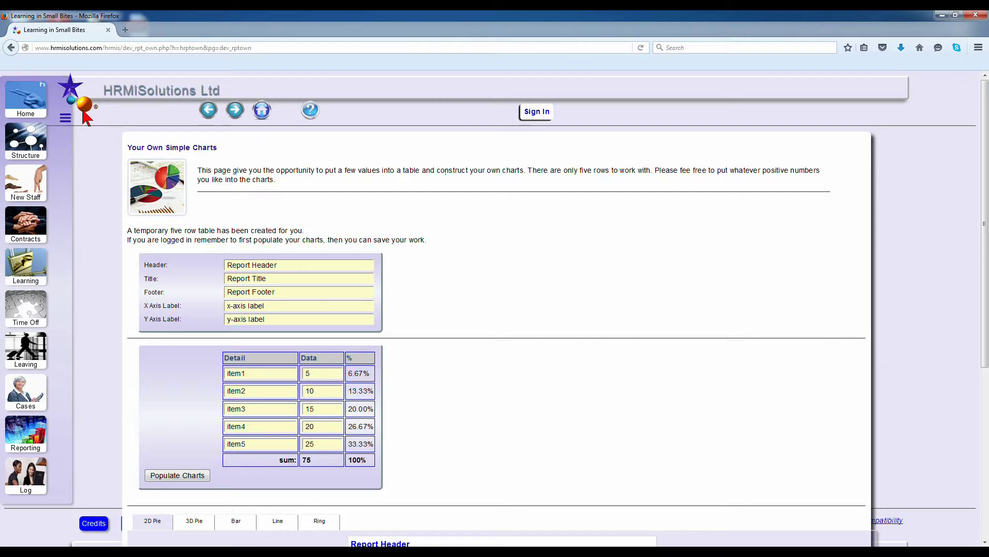
click(21, 97)
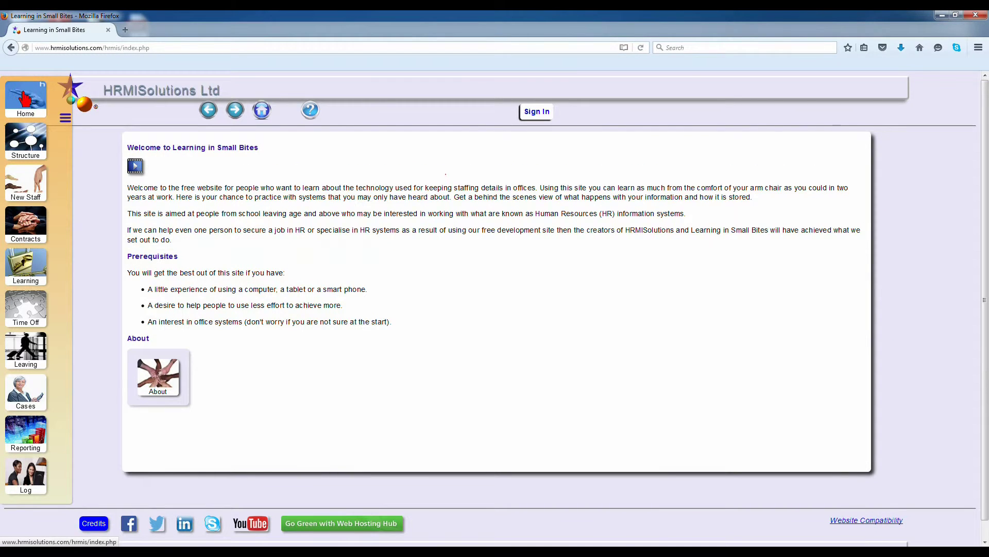